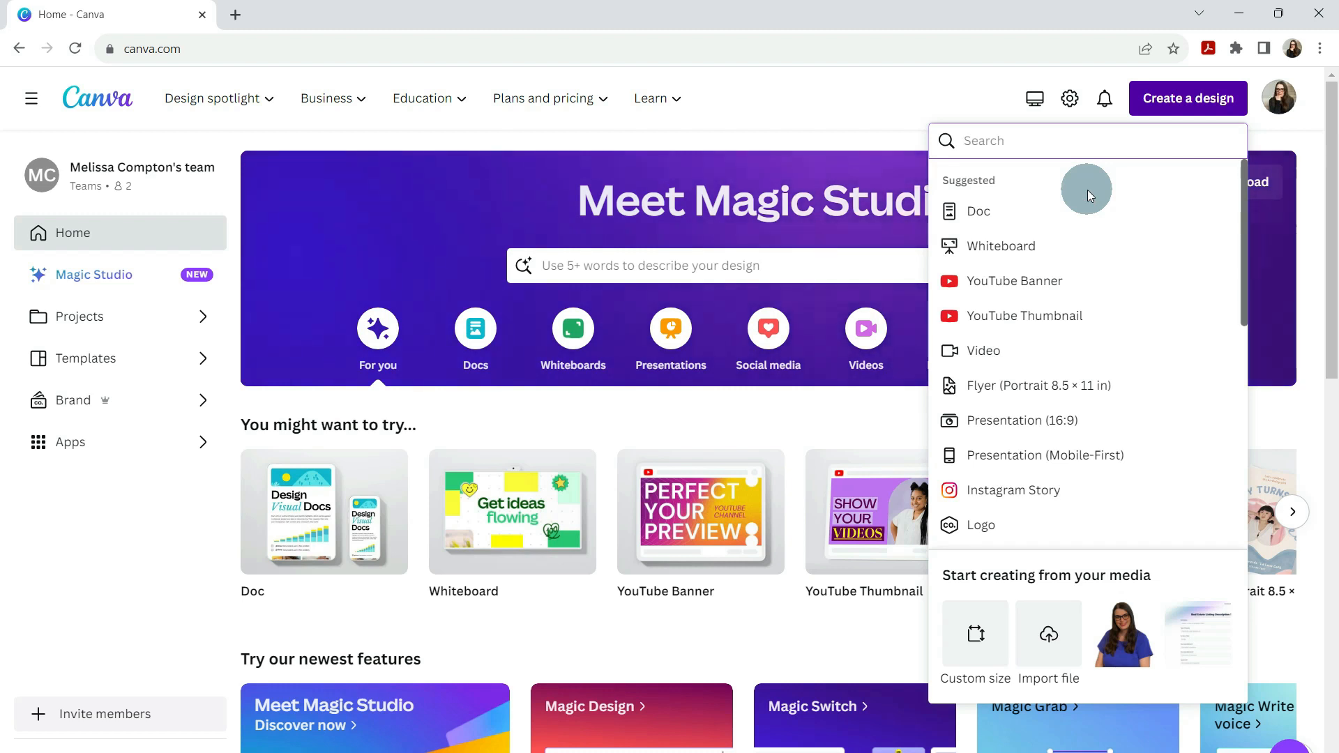
Find the flyer formats and create a new Flyer (Portrait 8.5 × 11 in) design
text(flyer)
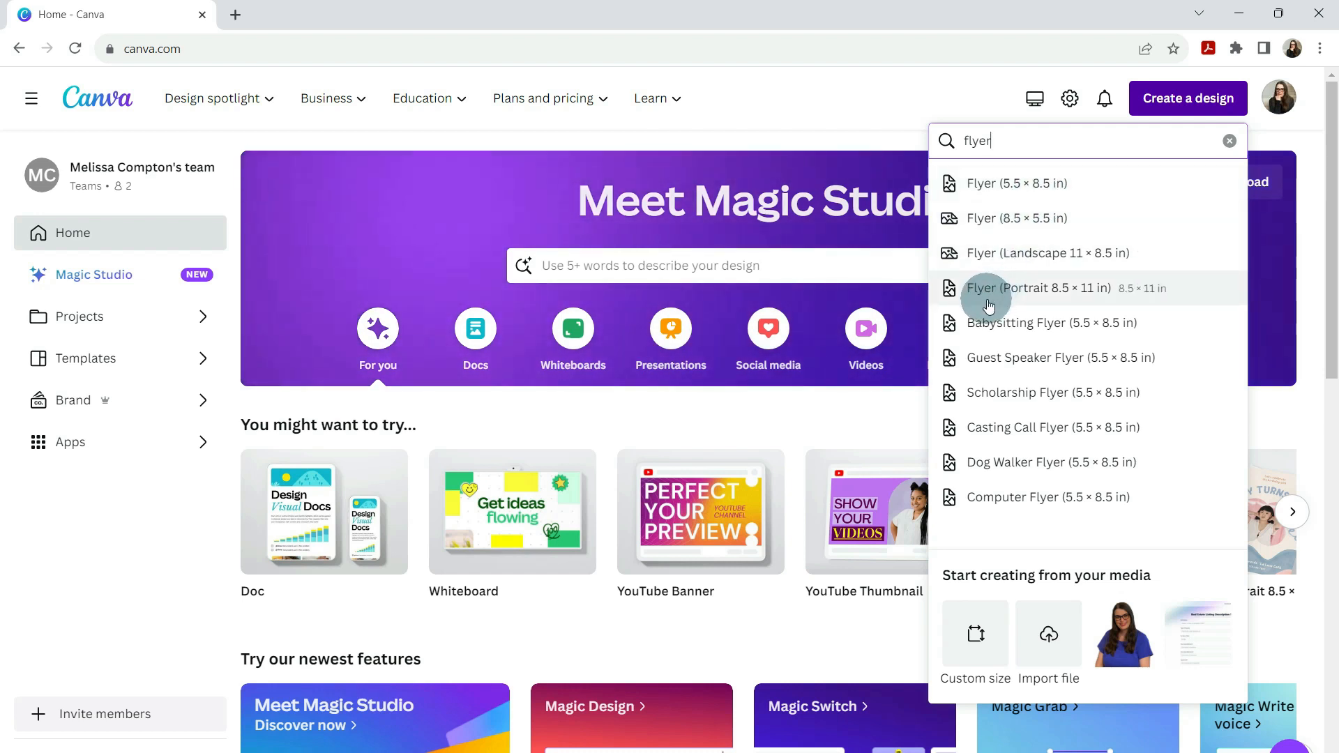
click(1031, 297)
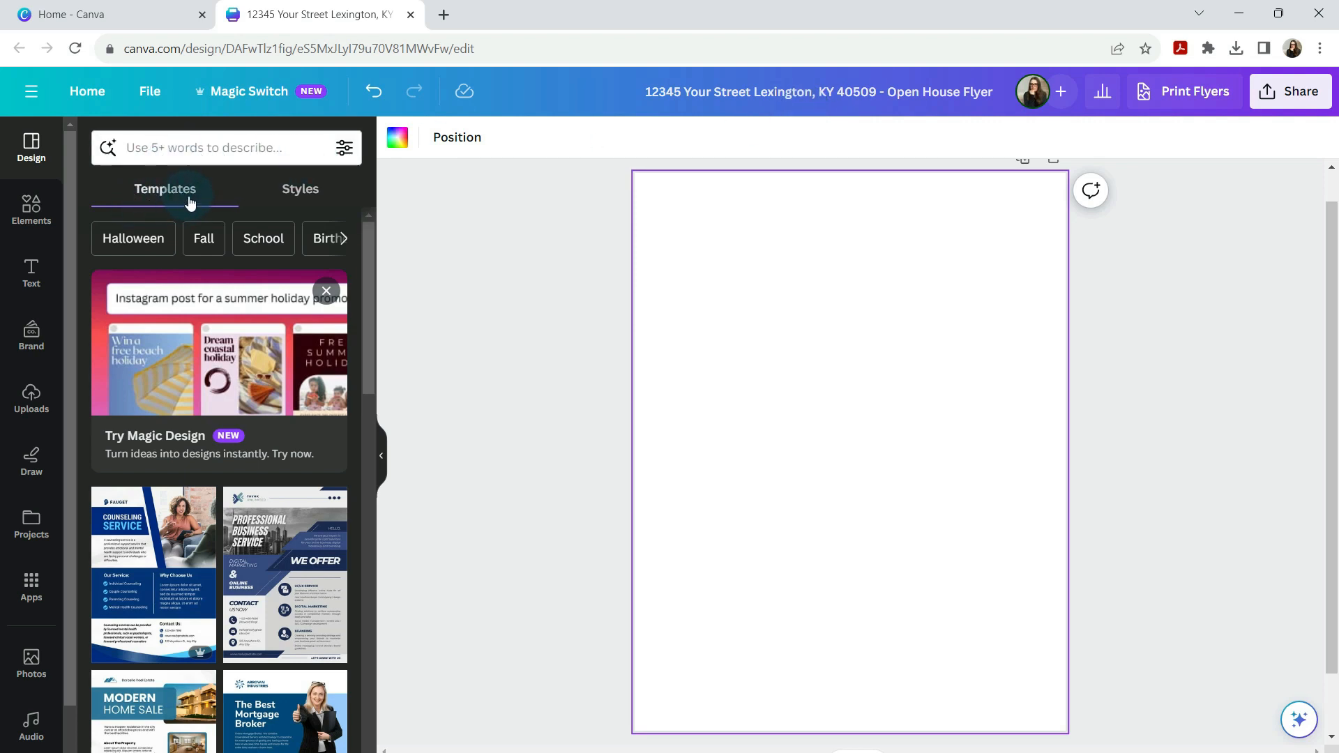
Search the templates for "open house flyer" and apply the Cream Minimalist Open House Flyer to the blank page
click(183, 147)
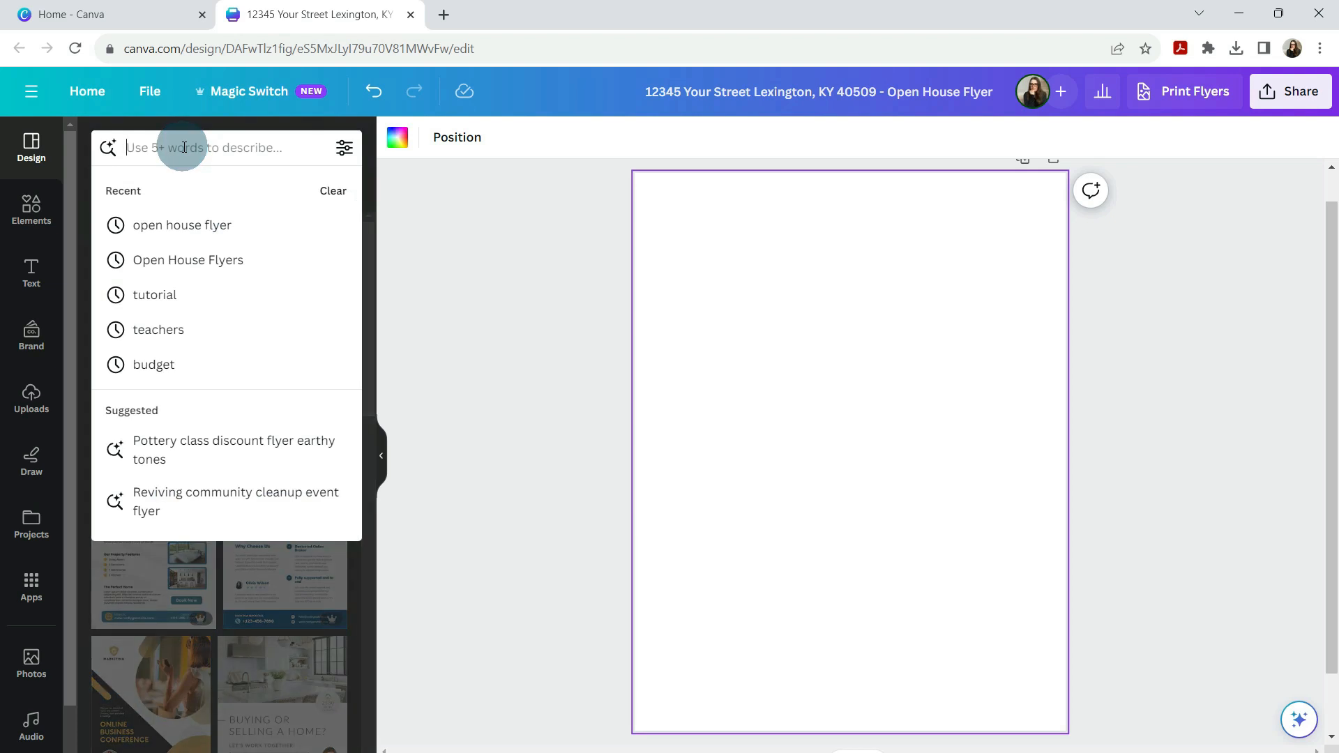
text(open house flyer)
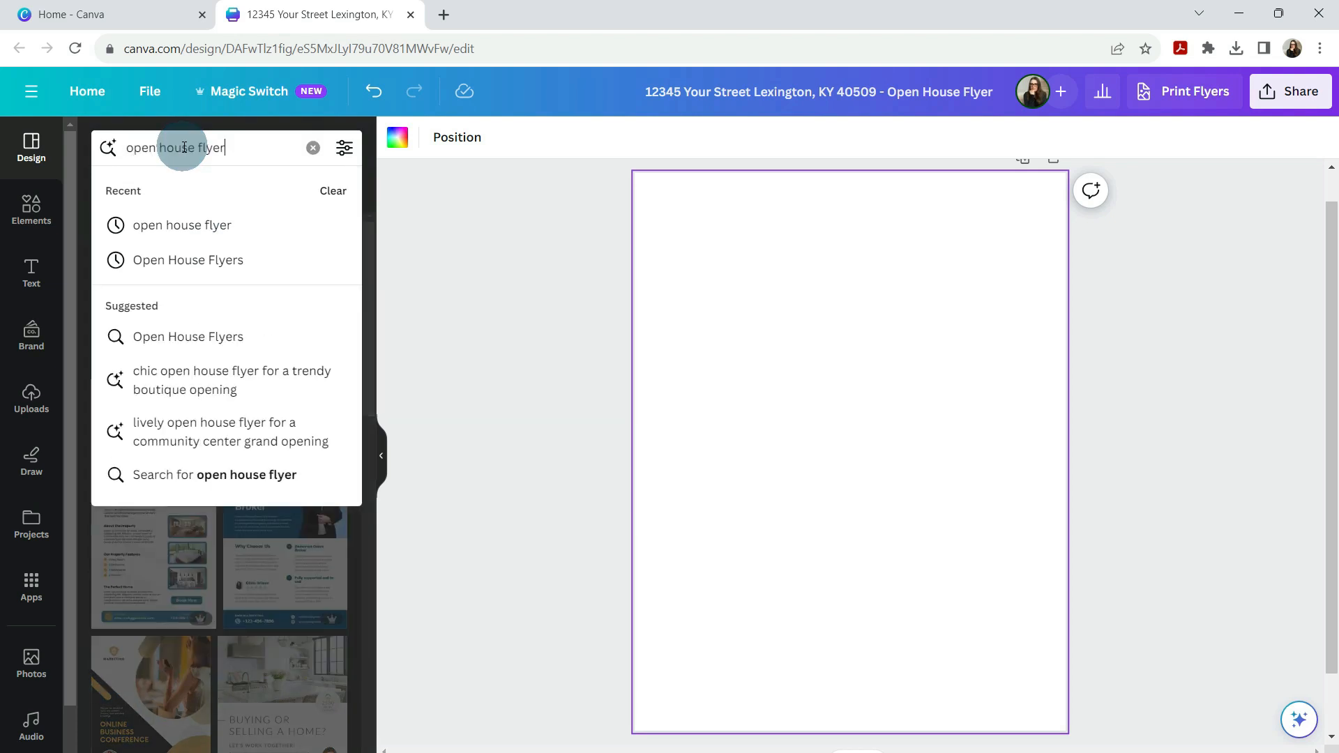
key(Return)
scroll(211, 262, down, 3)
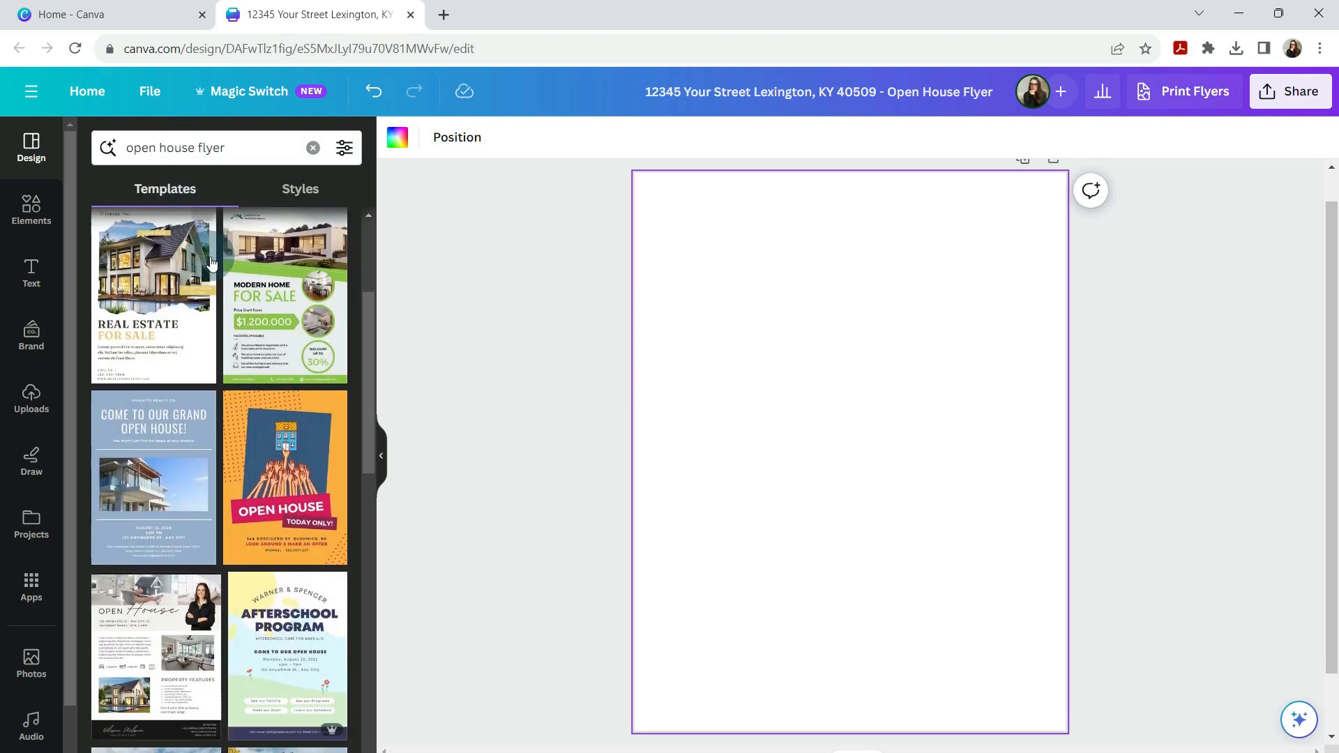
scroll(211, 263, down, 1)
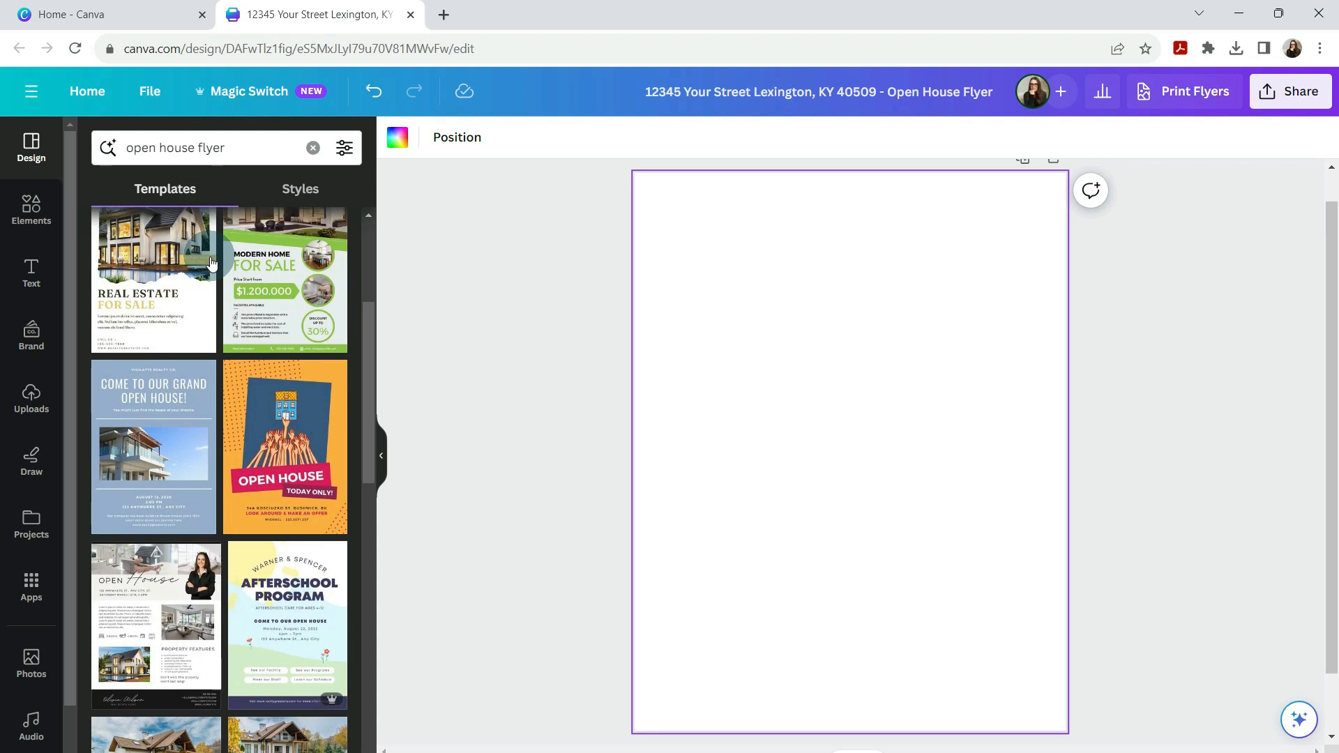
scroll(211, 262, down, 5)
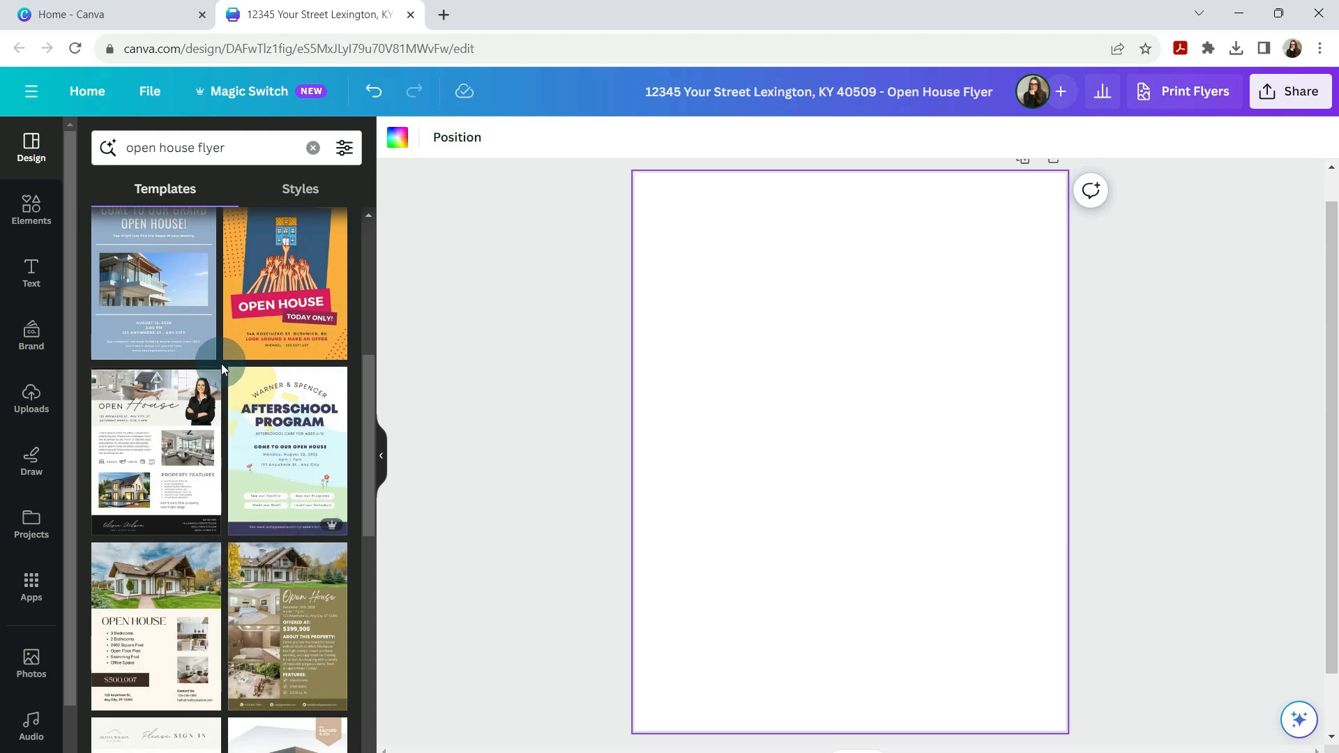
scroll(221, 366, down, 5)
scroll(222, 369, down, 8)
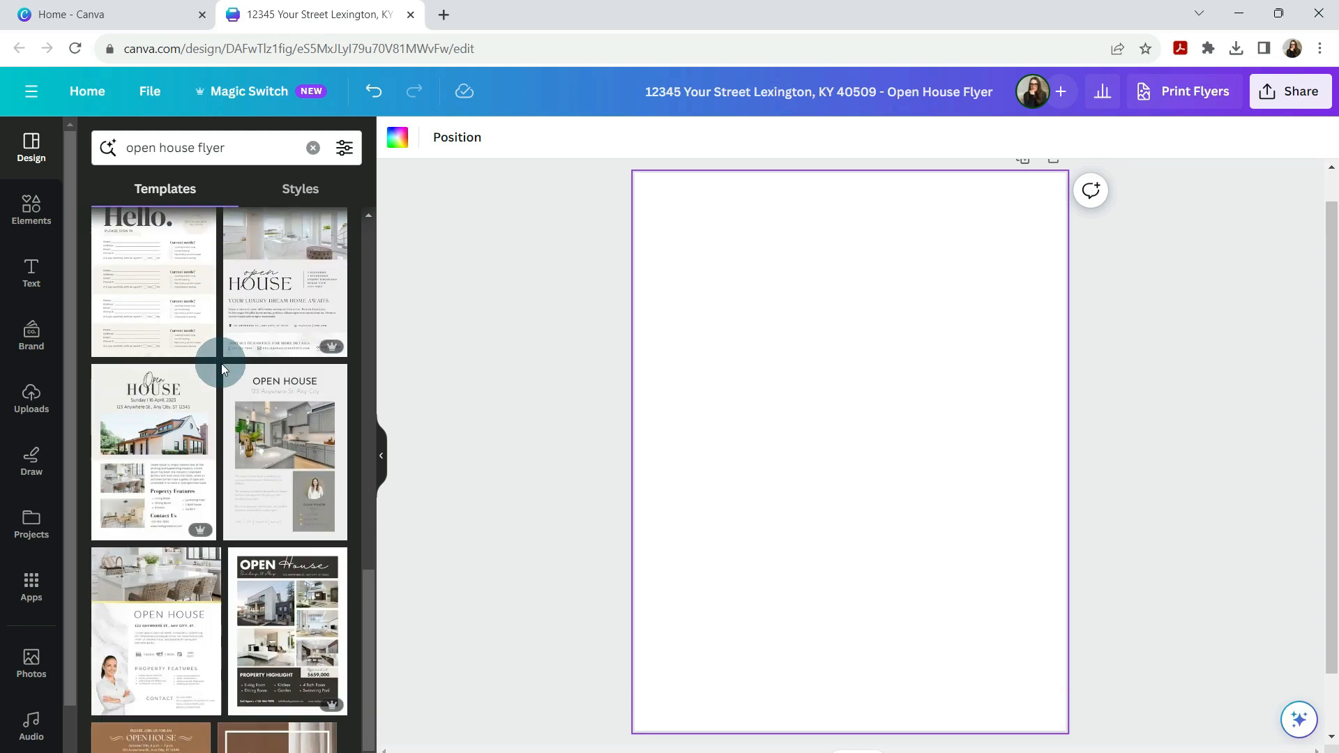
click(160, 429)
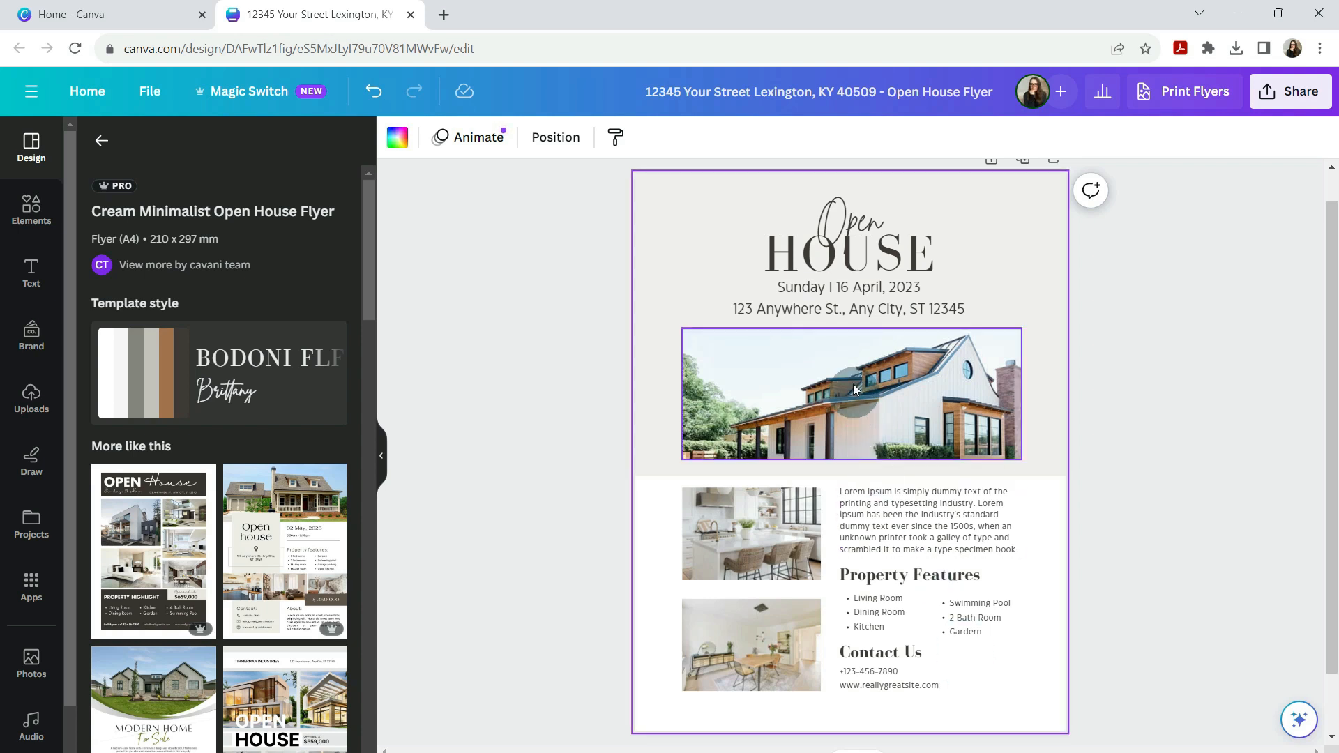
Change the flyer's date line to "Sunday I October 8, 2023", enter the property's address below it, and widen the address box to fit one line
click(837, 288)
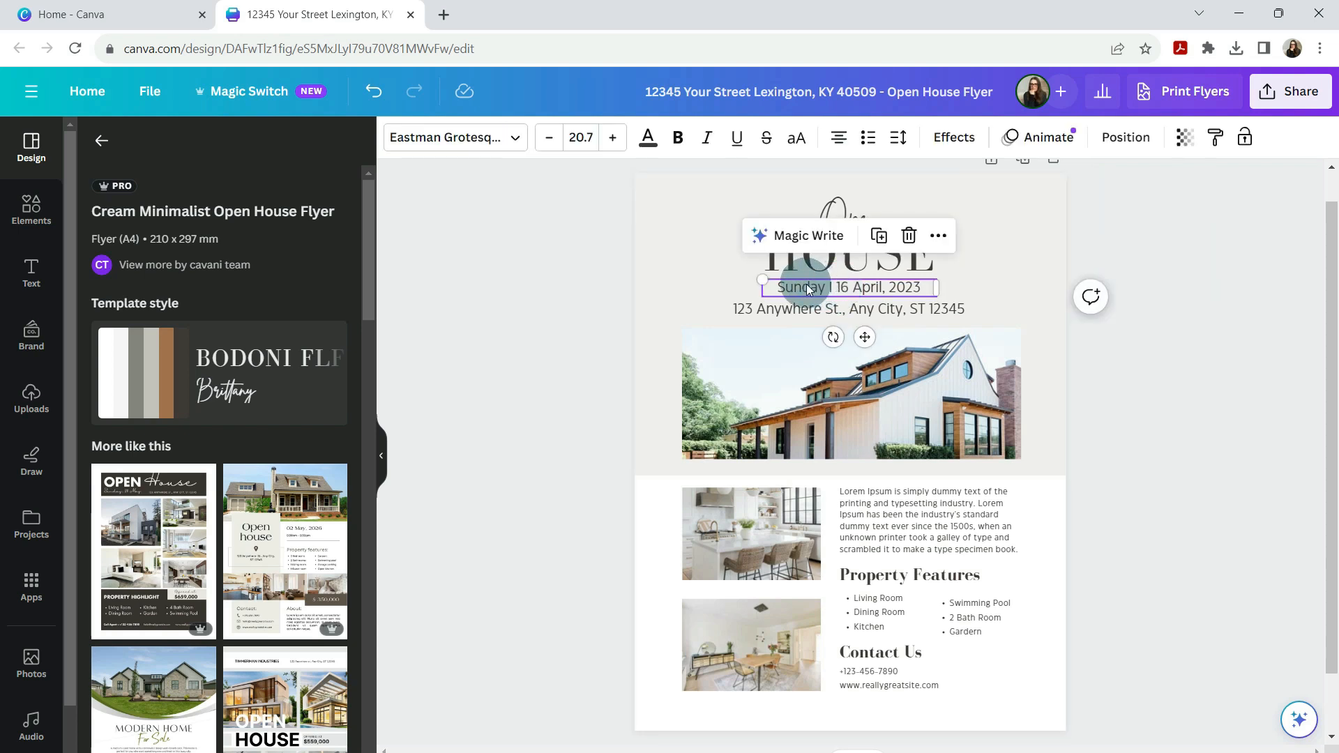
double_click(838, 286)
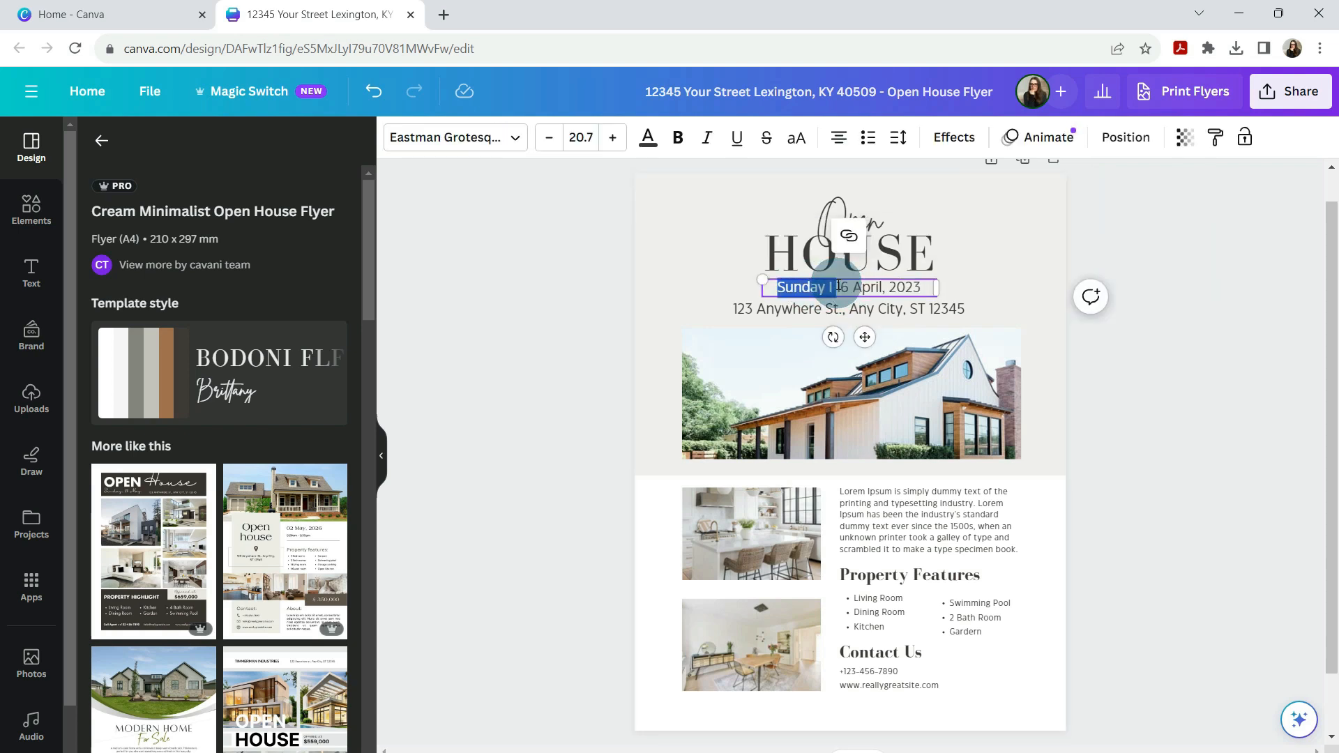
text(Sunday I October 8, 2023)
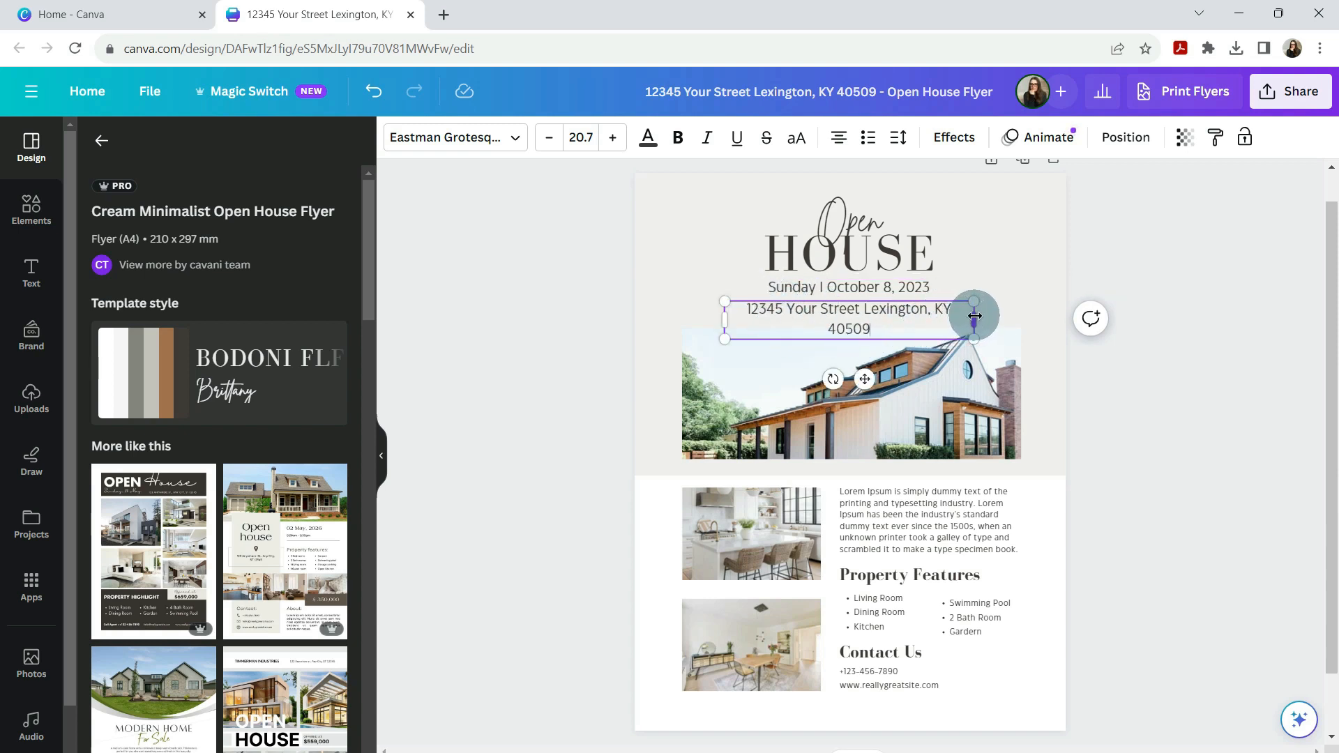
drag(974, 316, 987, 311)
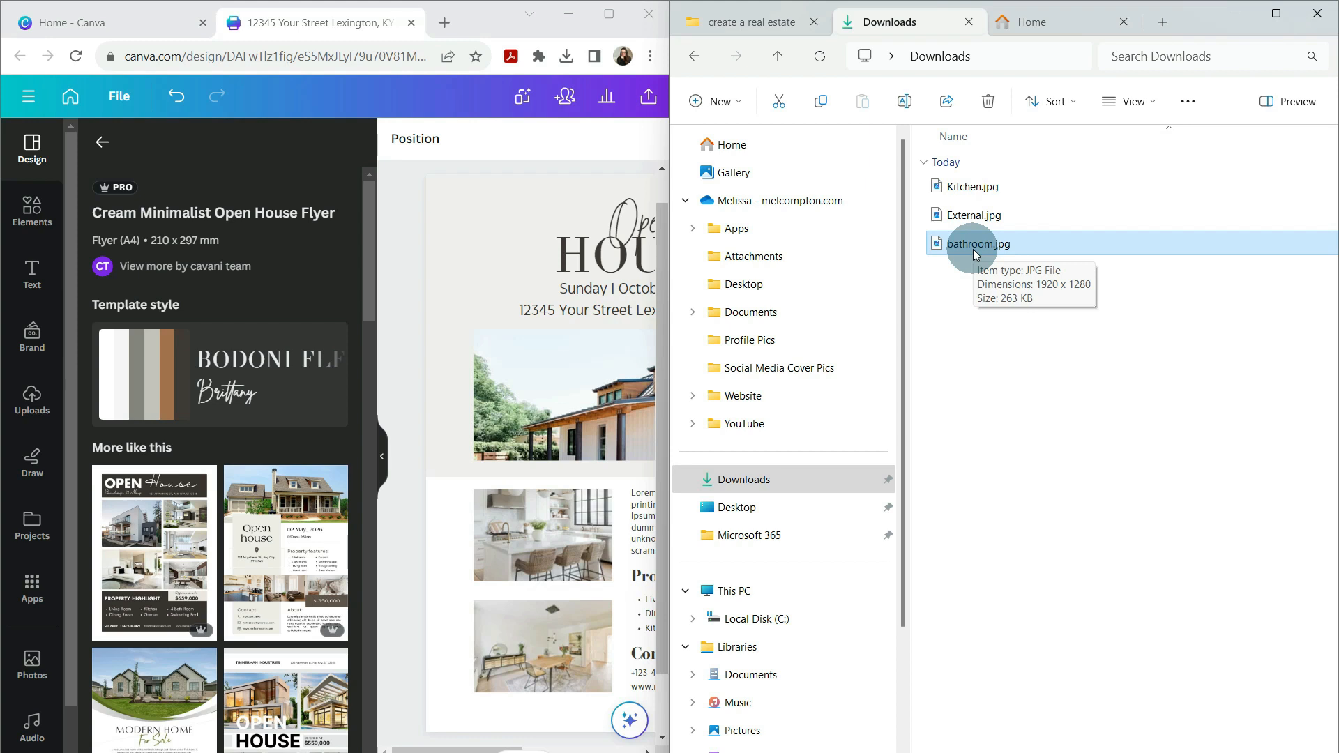
Upload Kitchen.jpg, External.jpg and bathroom.jpg from the Downloads folder to the Canva uploads
drag(1069, 752, 1286, 752)
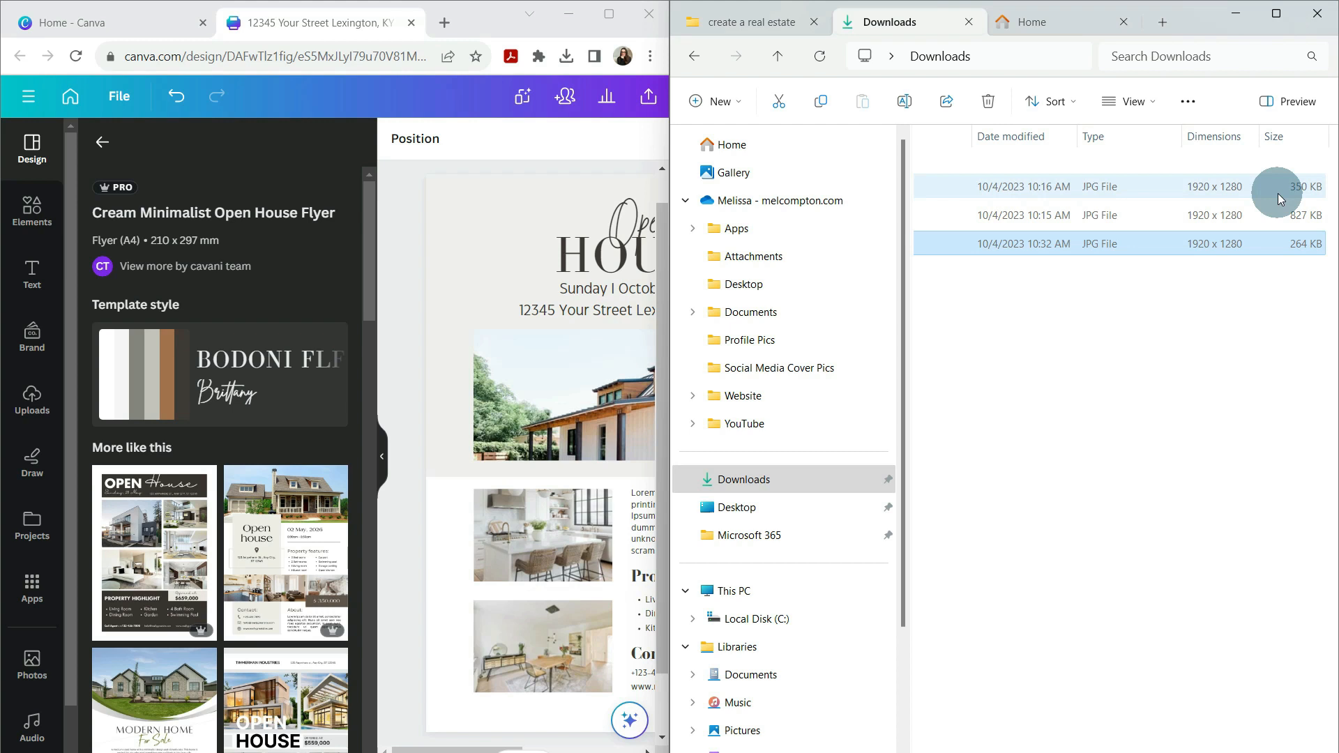
scroll(981, 349, left, 5)
mouse_move(995, 300)
mouse_down()
mouse_move(951, 174)
mouse_move(208, 320)
mouse_move(187, 279)
mouse_up()
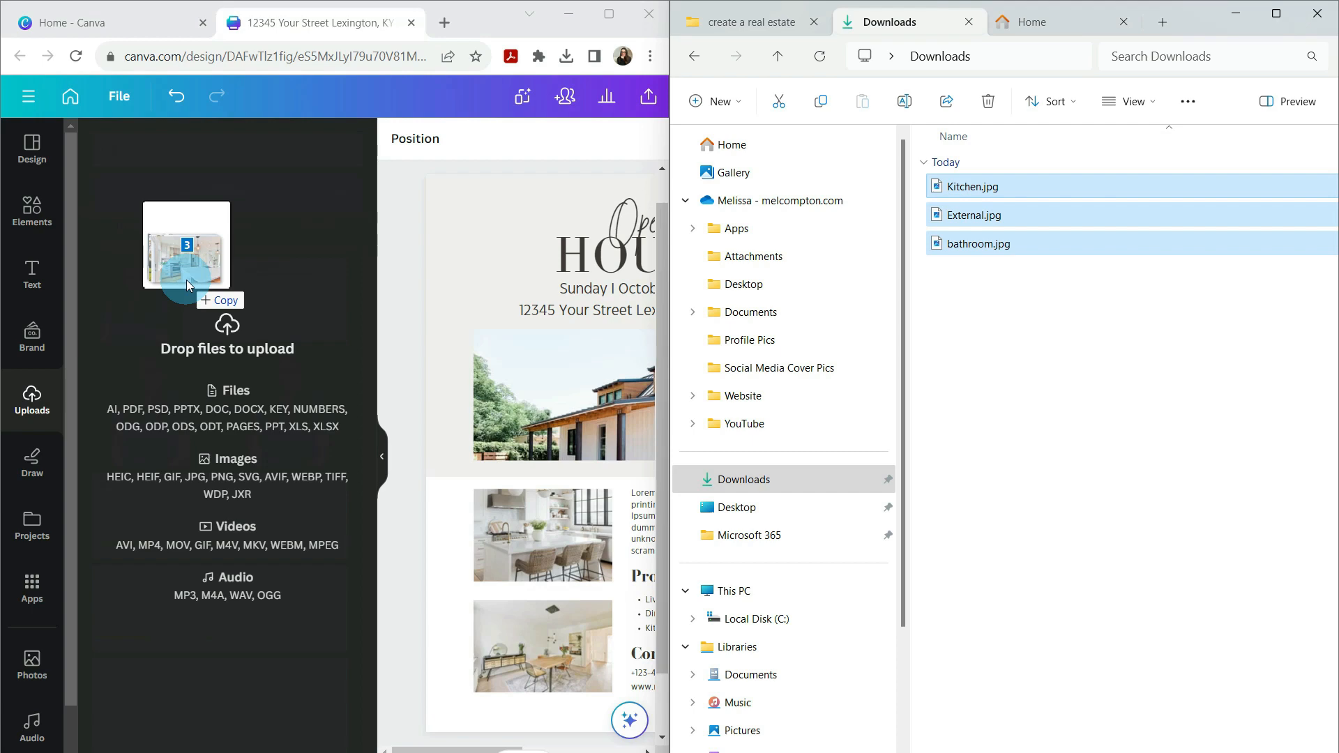
drag(186, 279, 186, 279)
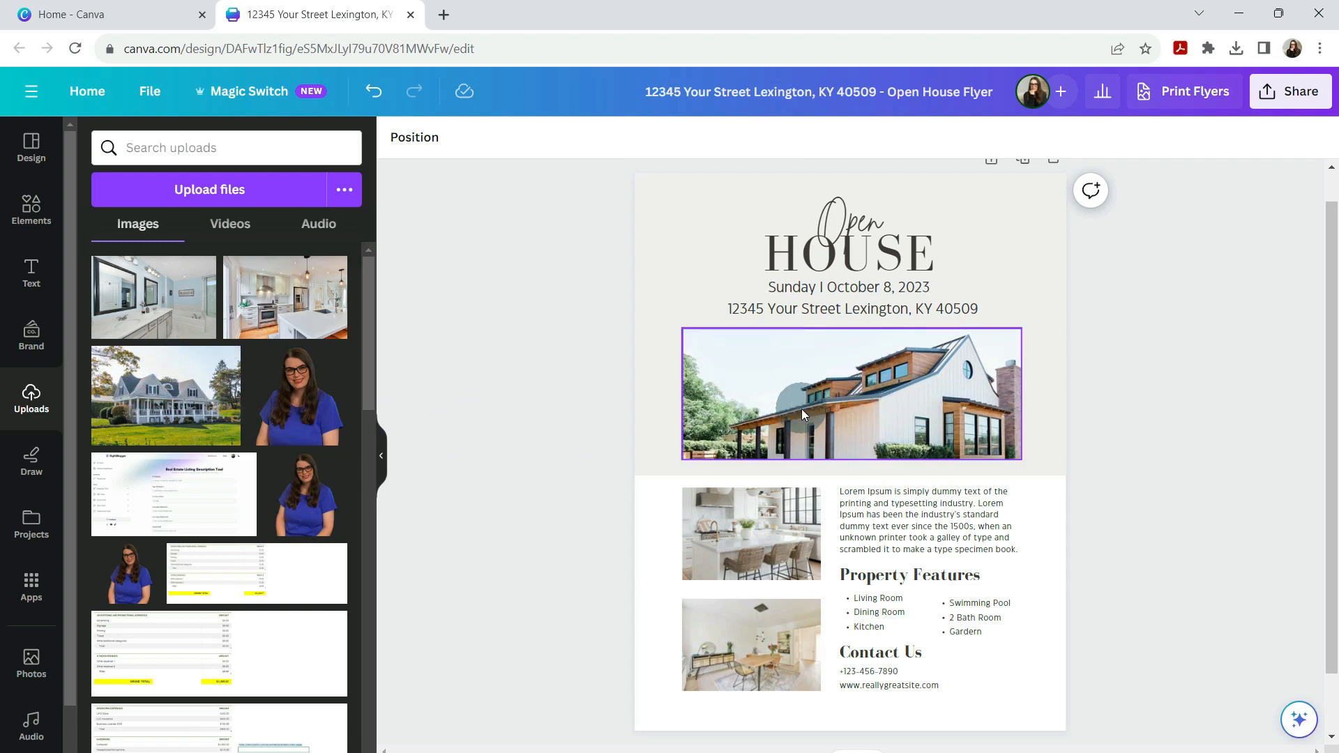
Replace the flyer's main photo with the house exterior and the two smaller photos with the uploaded kitchen and bathroom images
drag(168, 404, 794, 405)
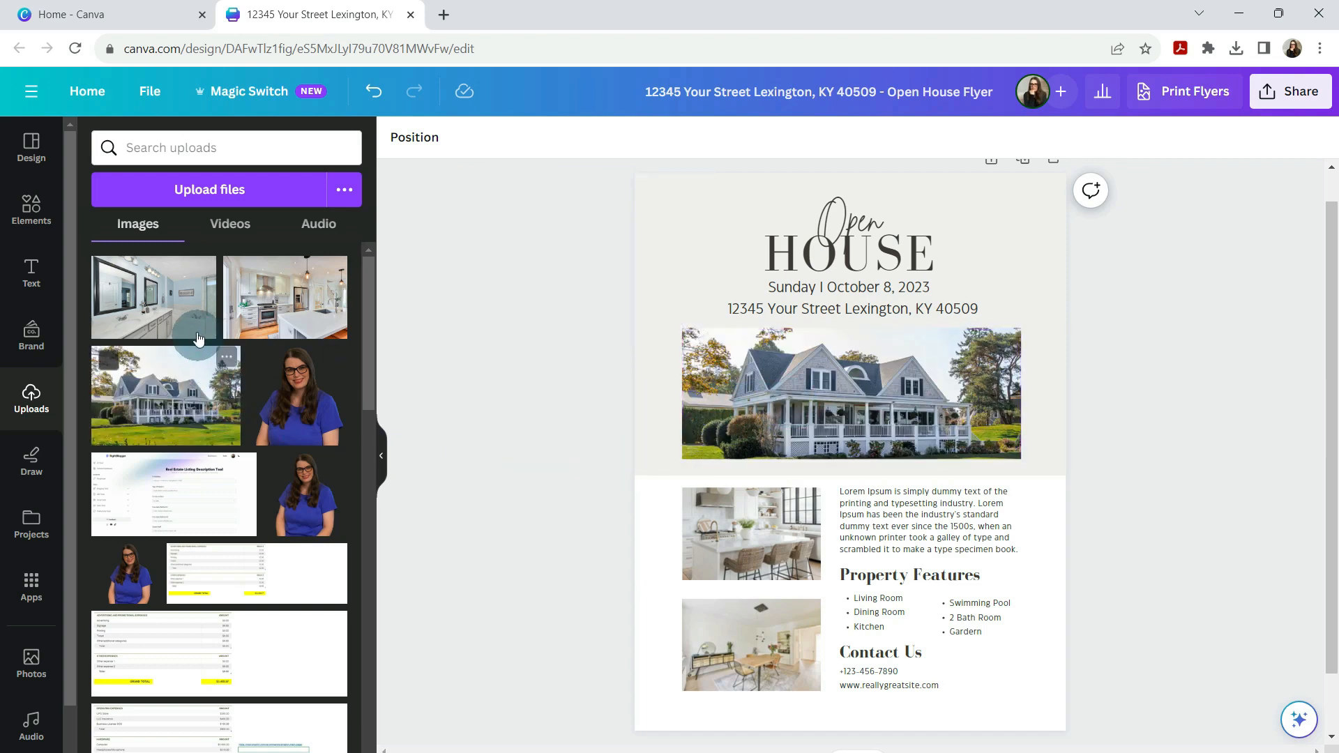
drag(279, 298, 736, 537)
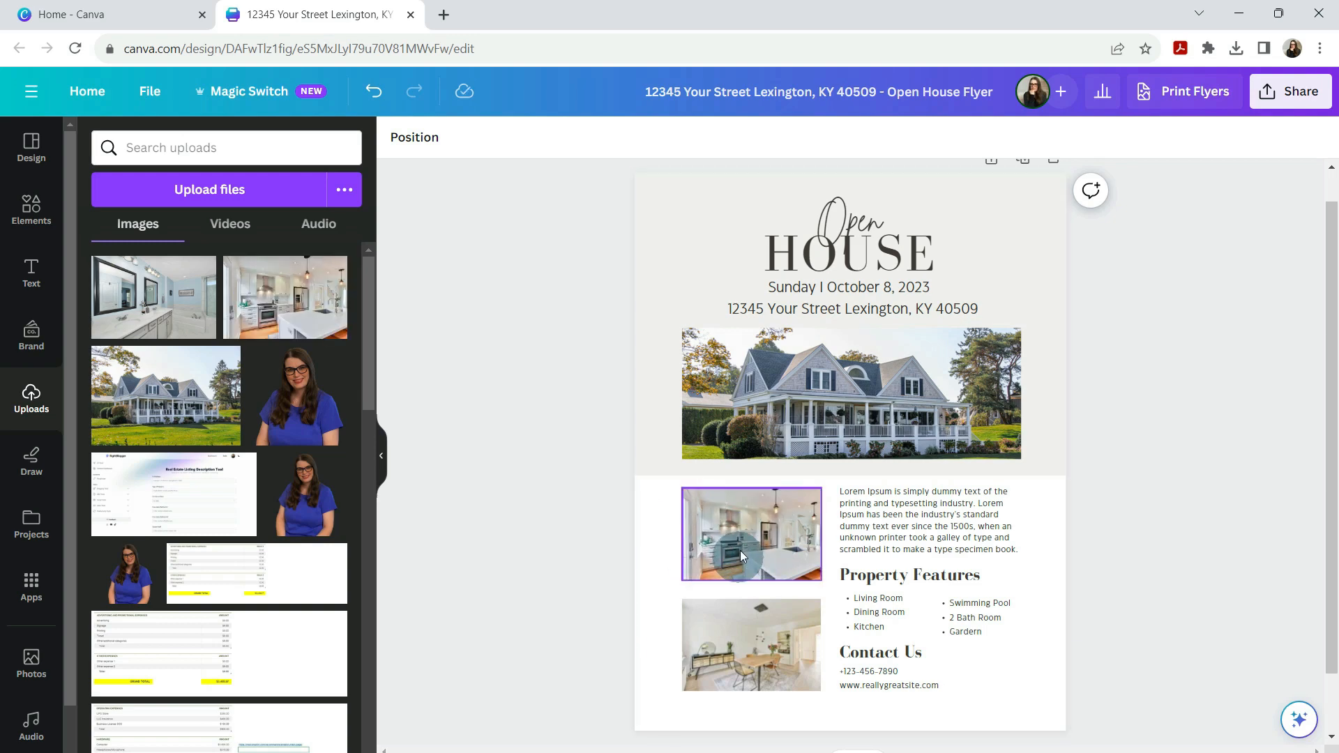
drag(165, 318, 720, 652)
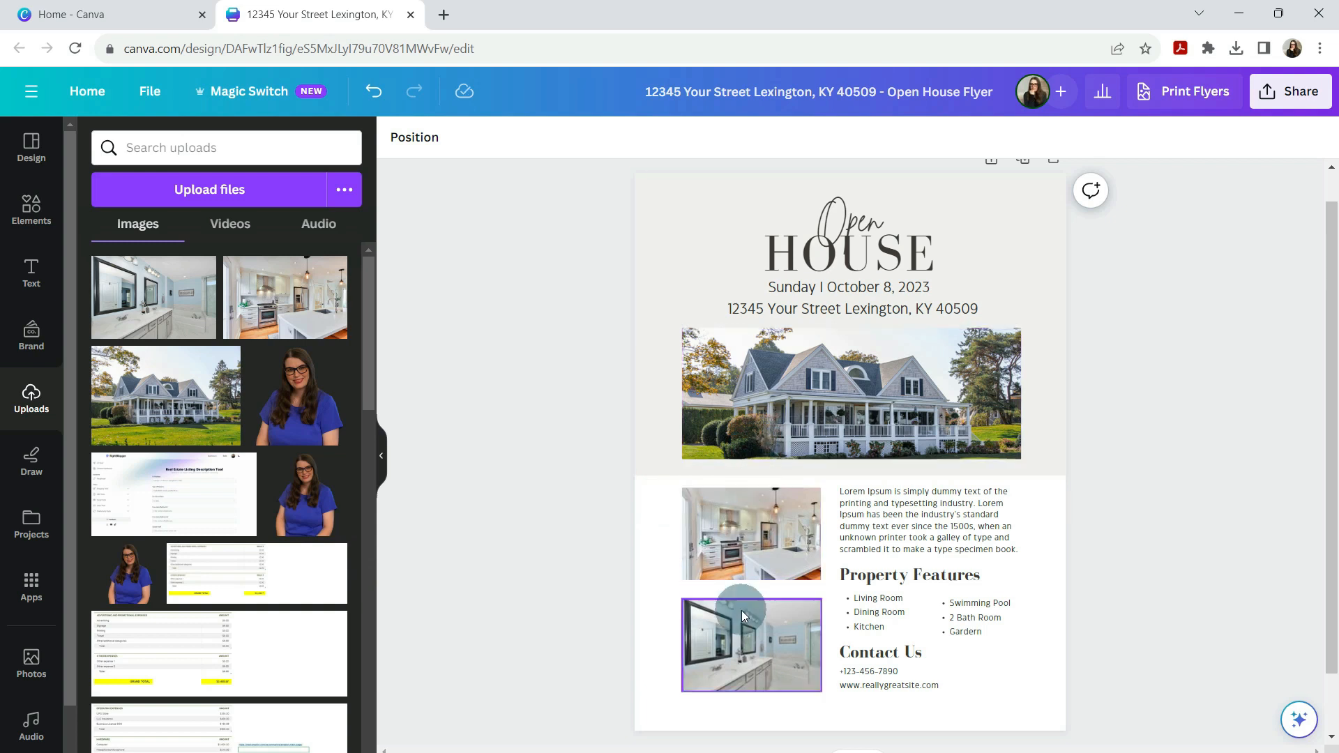
Switch to RightBlogger, open the saved Summarizer result for the Lexington listing and copy its generated summary
click(908, 521)
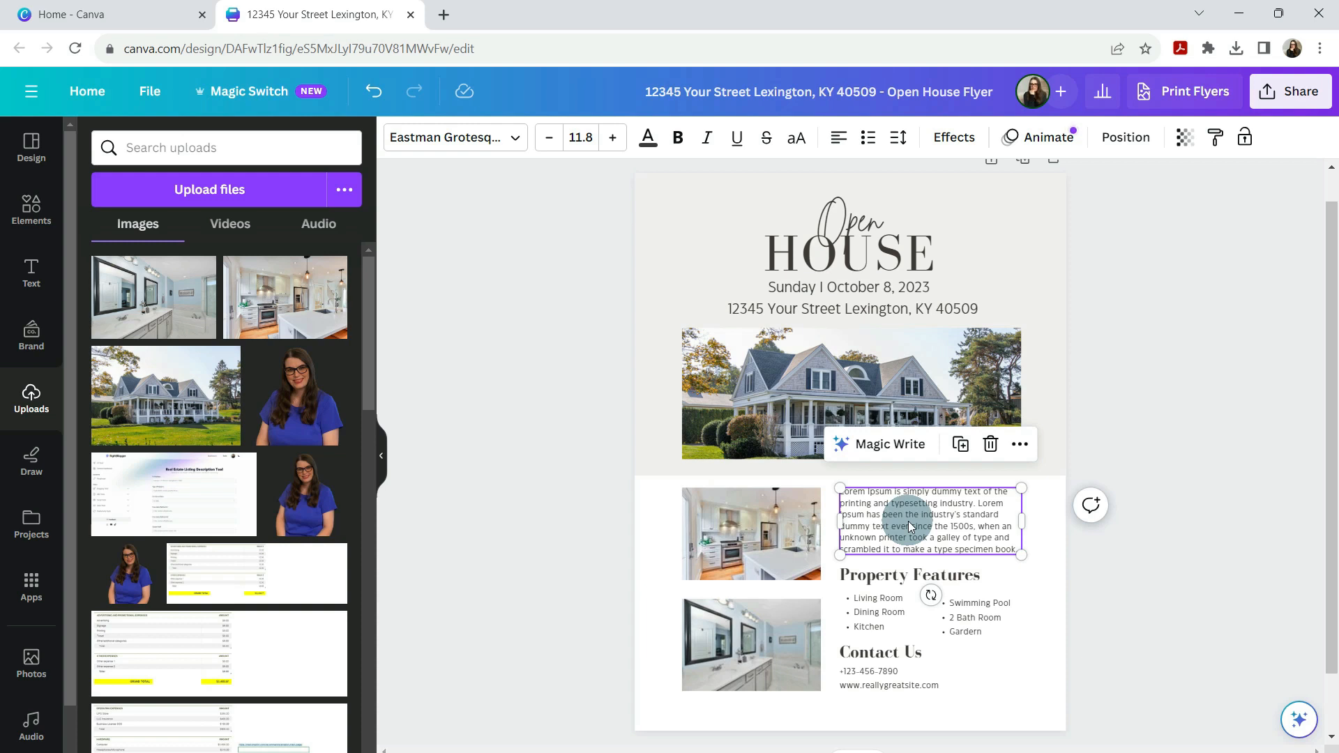
key(ctrl+z)
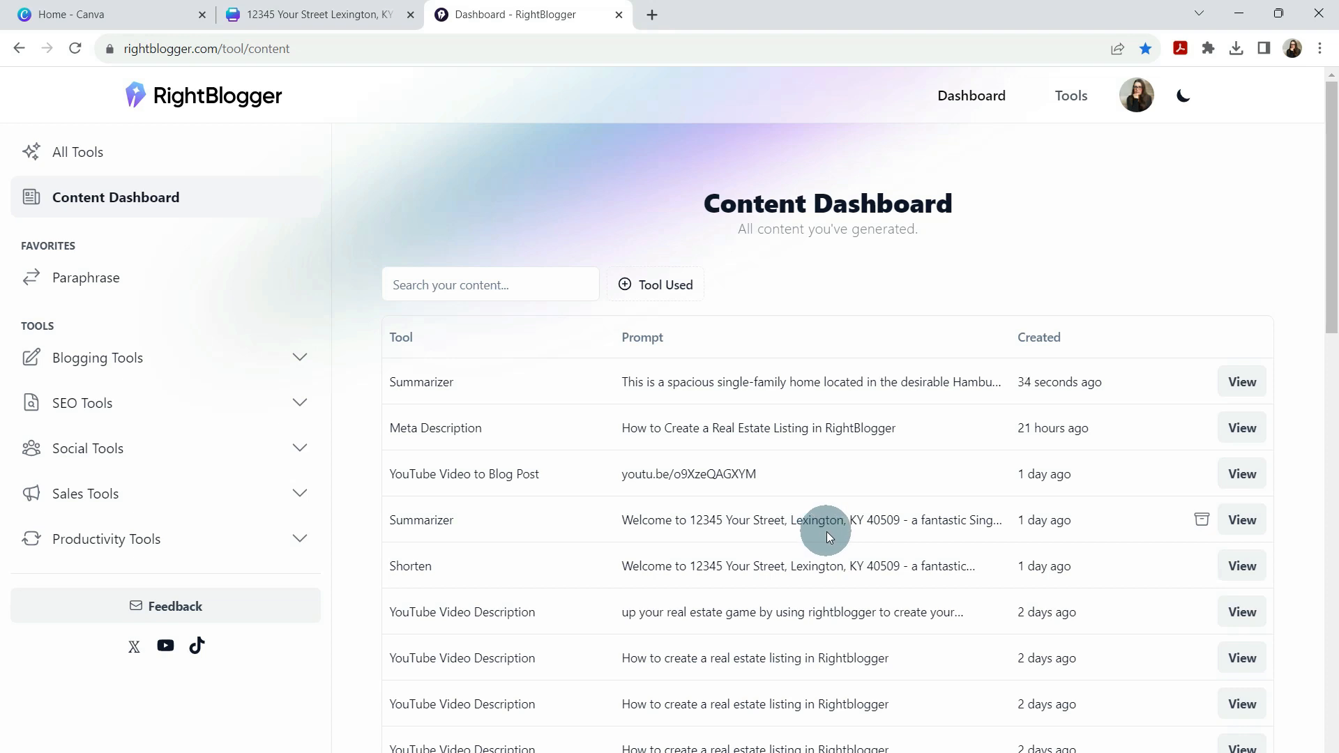
click(1243, 521)
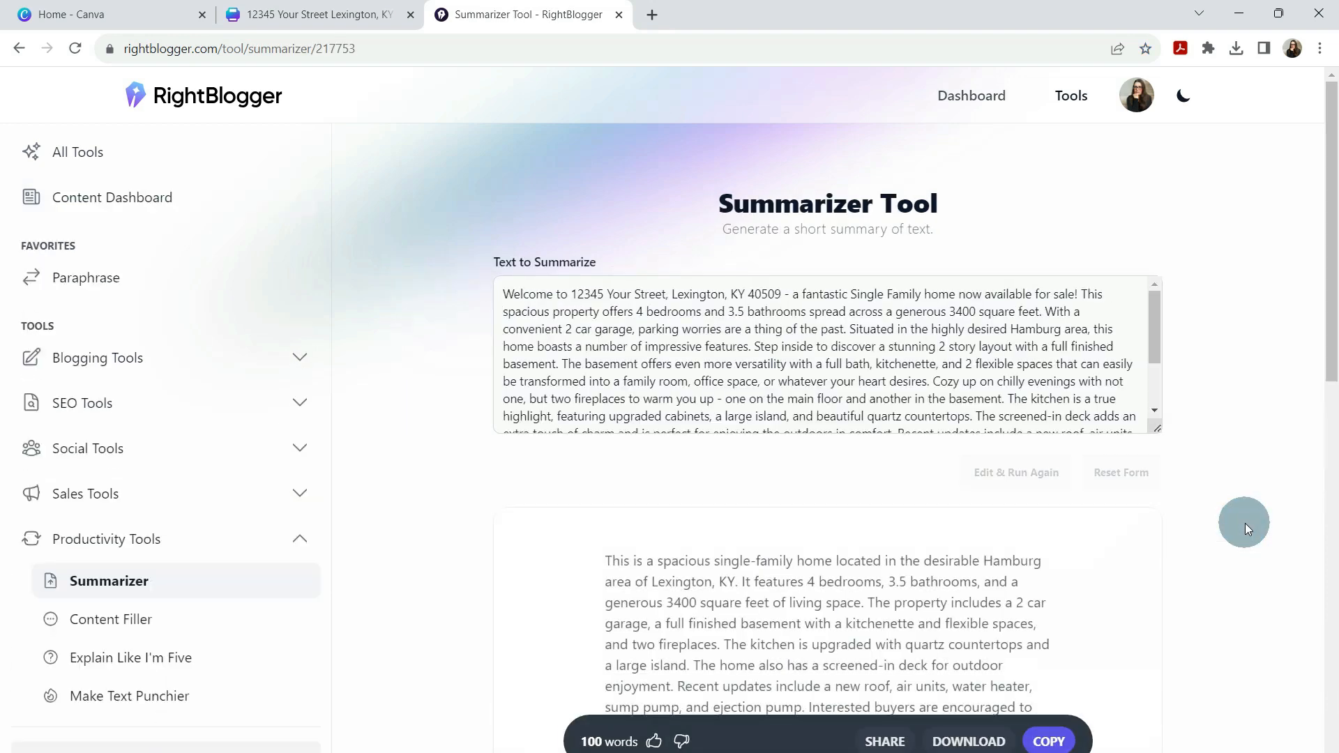
scroll(800, 613, down, 3)
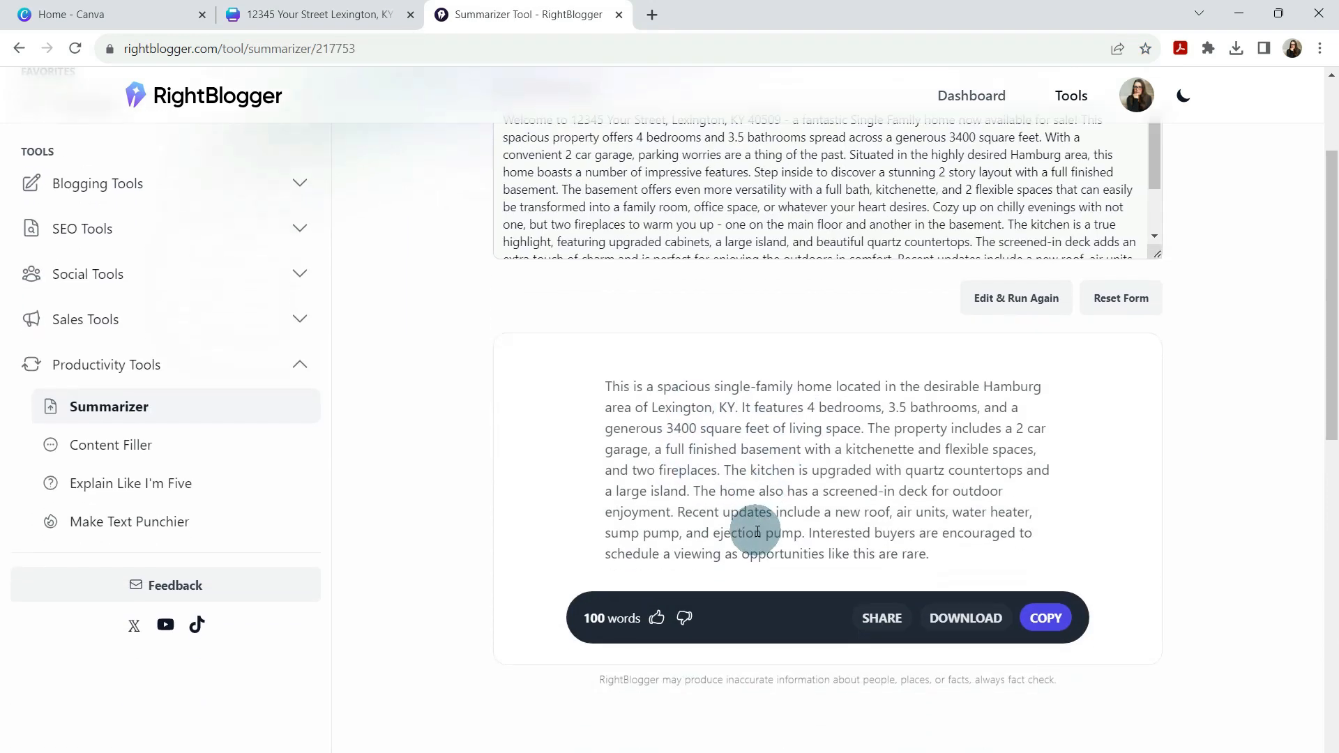
click(1045, 617)
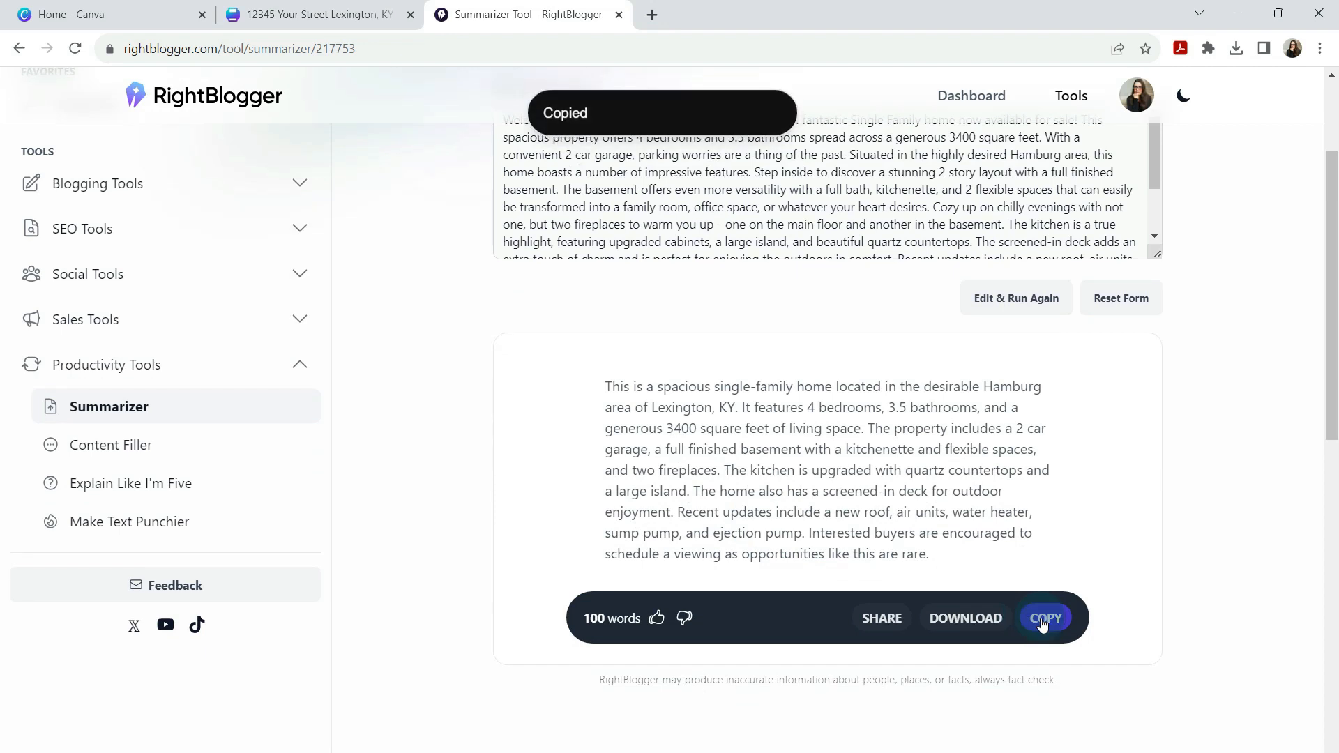
Return to the Canva flyer, replace the placeholder paragraph with the copied property summary and widen its text box
click(342, 14)
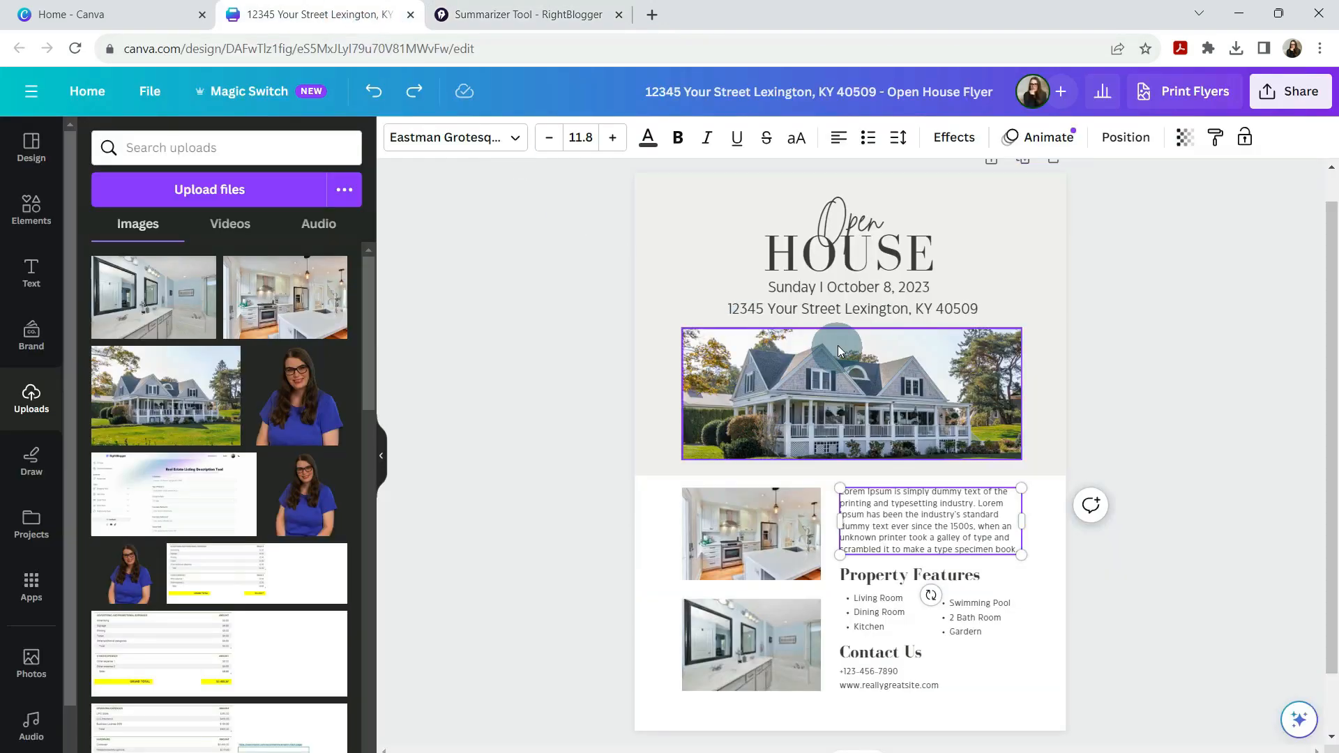
click(918, 529)
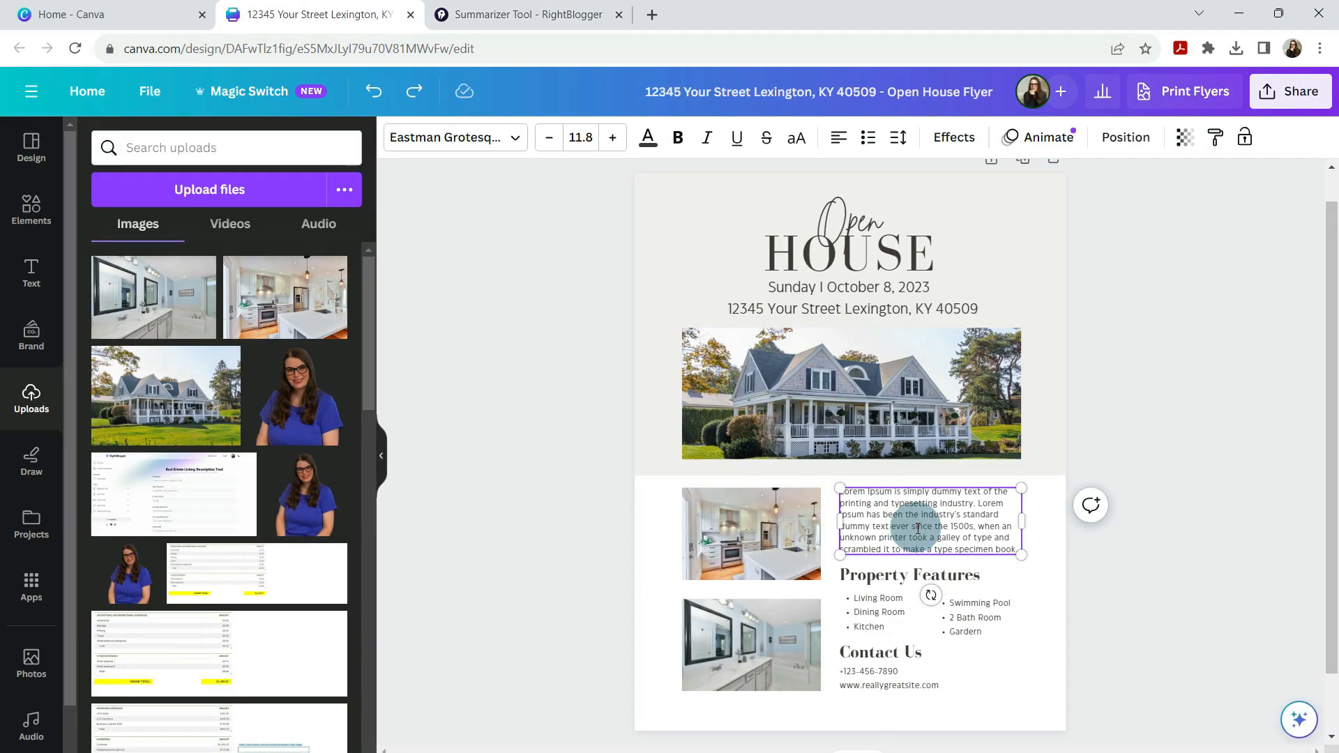
double_click(918, 527)
key(ctrl+a)
key(ctrl+v)
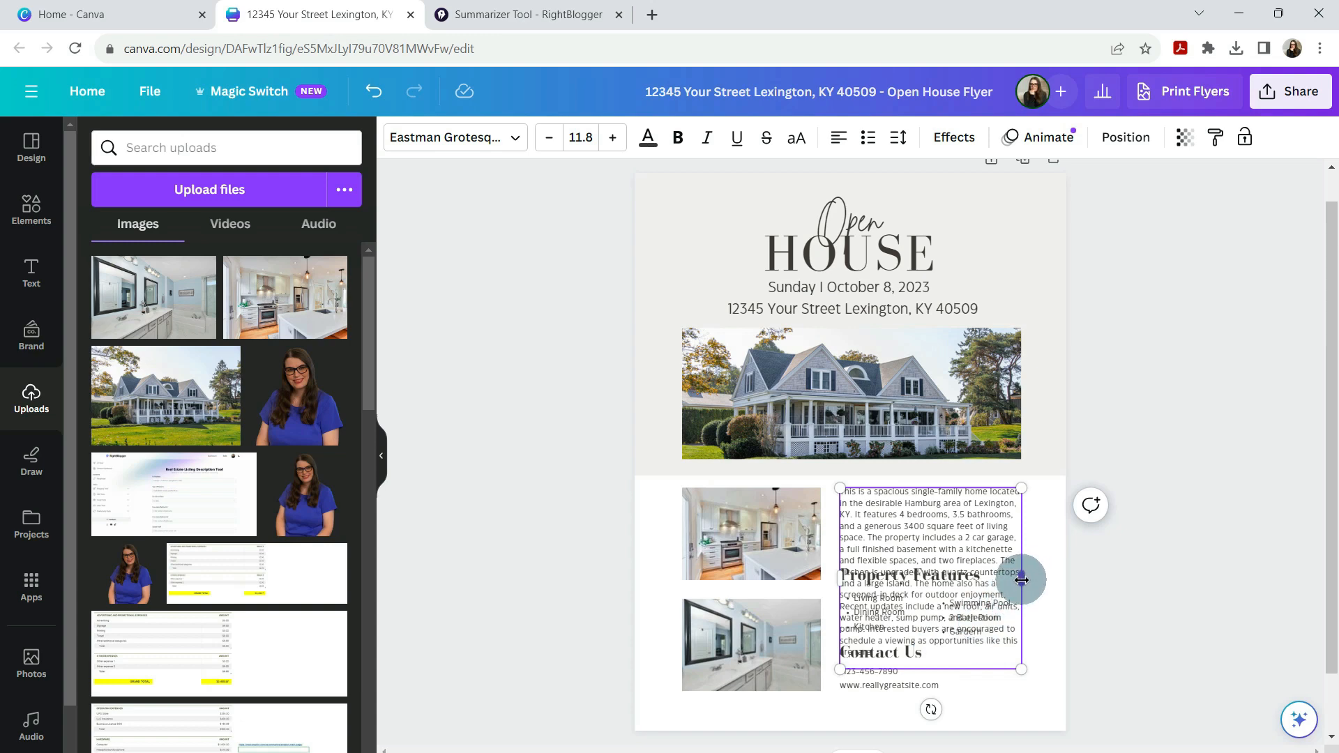
drag(1021, 577, 1052, 567)
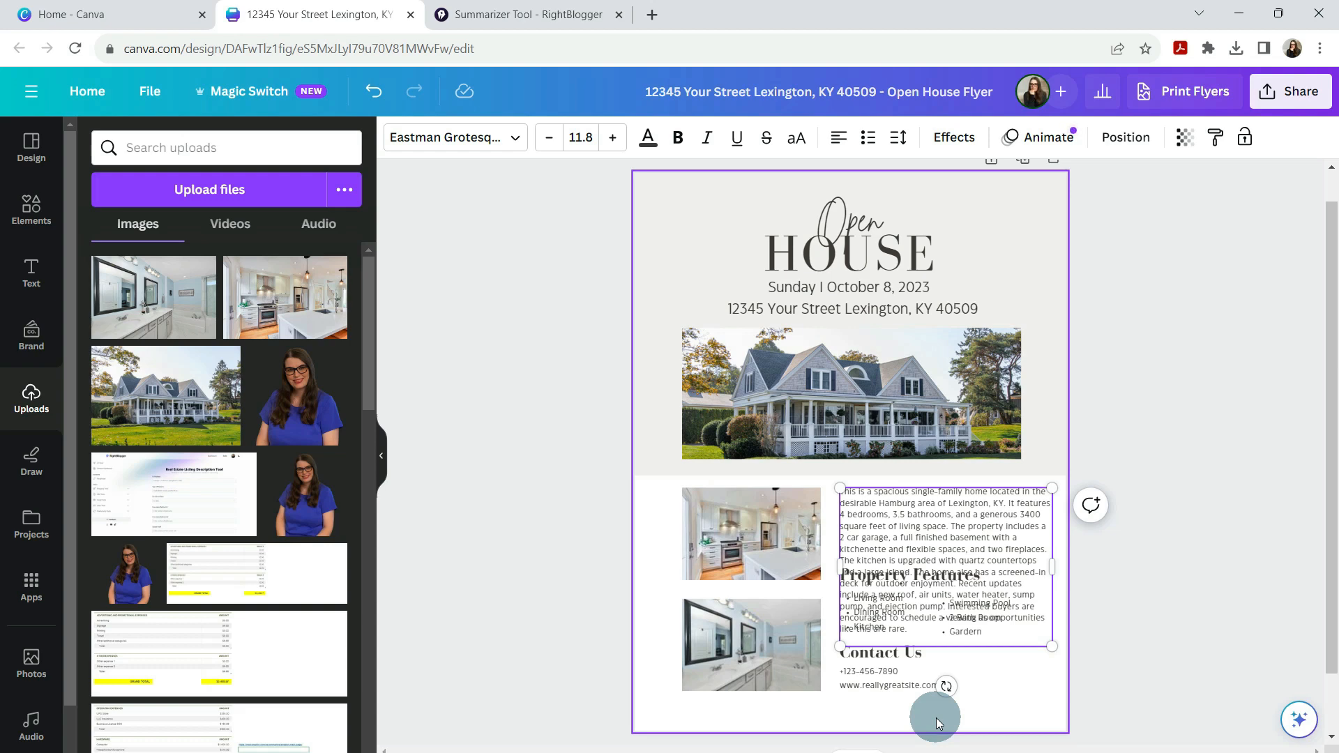
In RightBlogger, copy the property summary into a new Summarizer form and generate a shorter version
key(ctrl+Tab)
click(1045, 618)
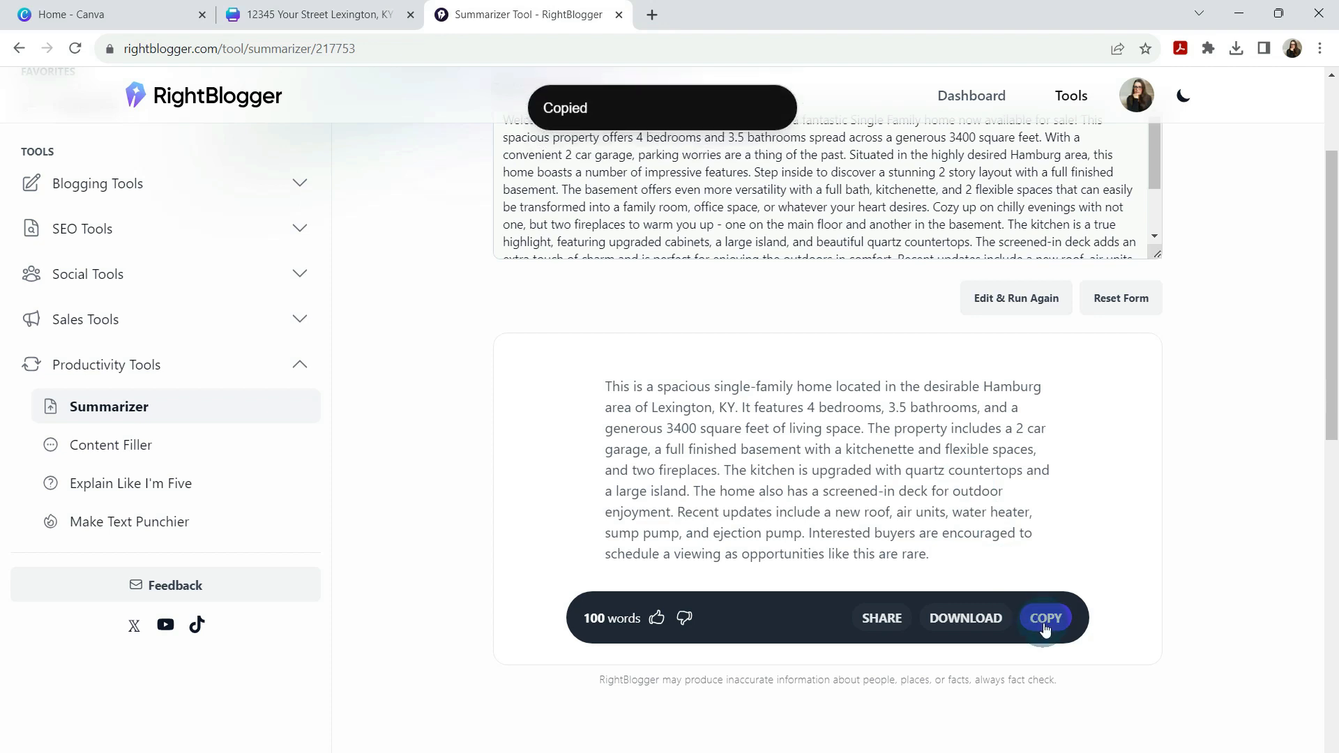
click(111, 410)
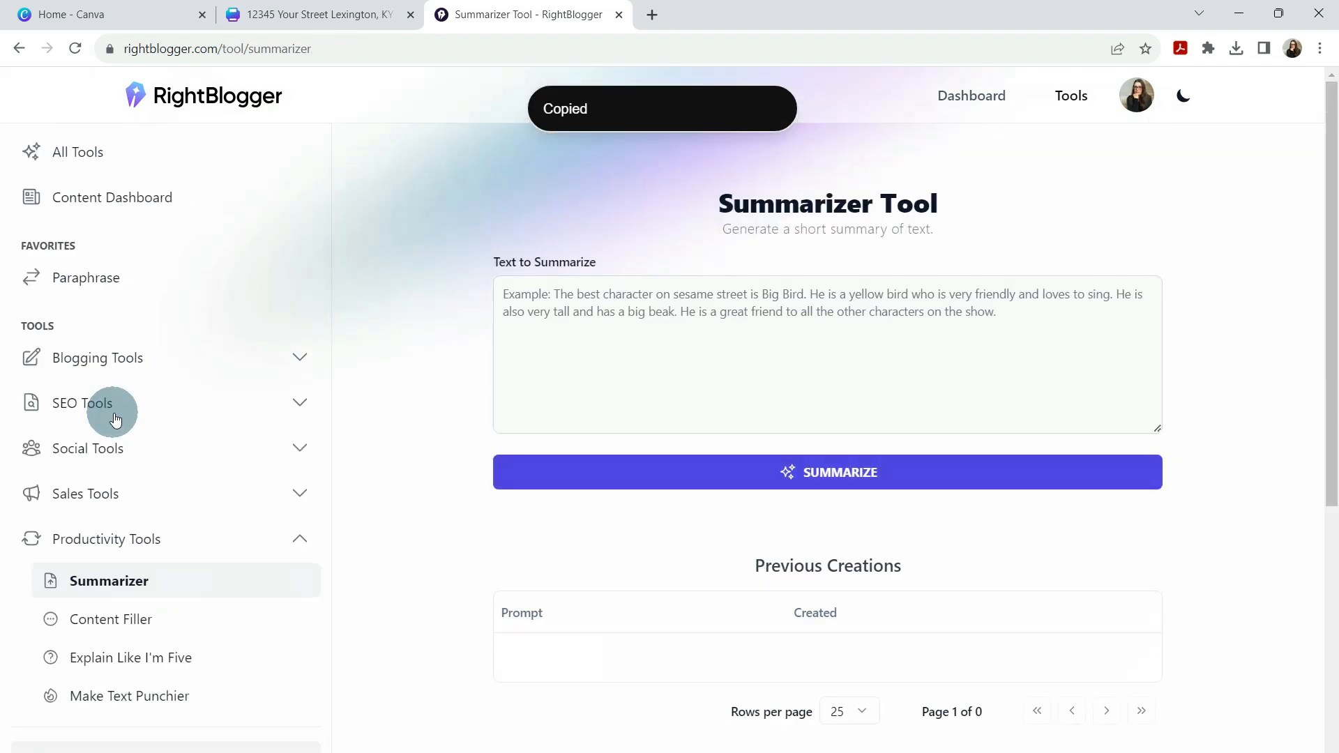
click(589, 310)
key(ctrl+v)
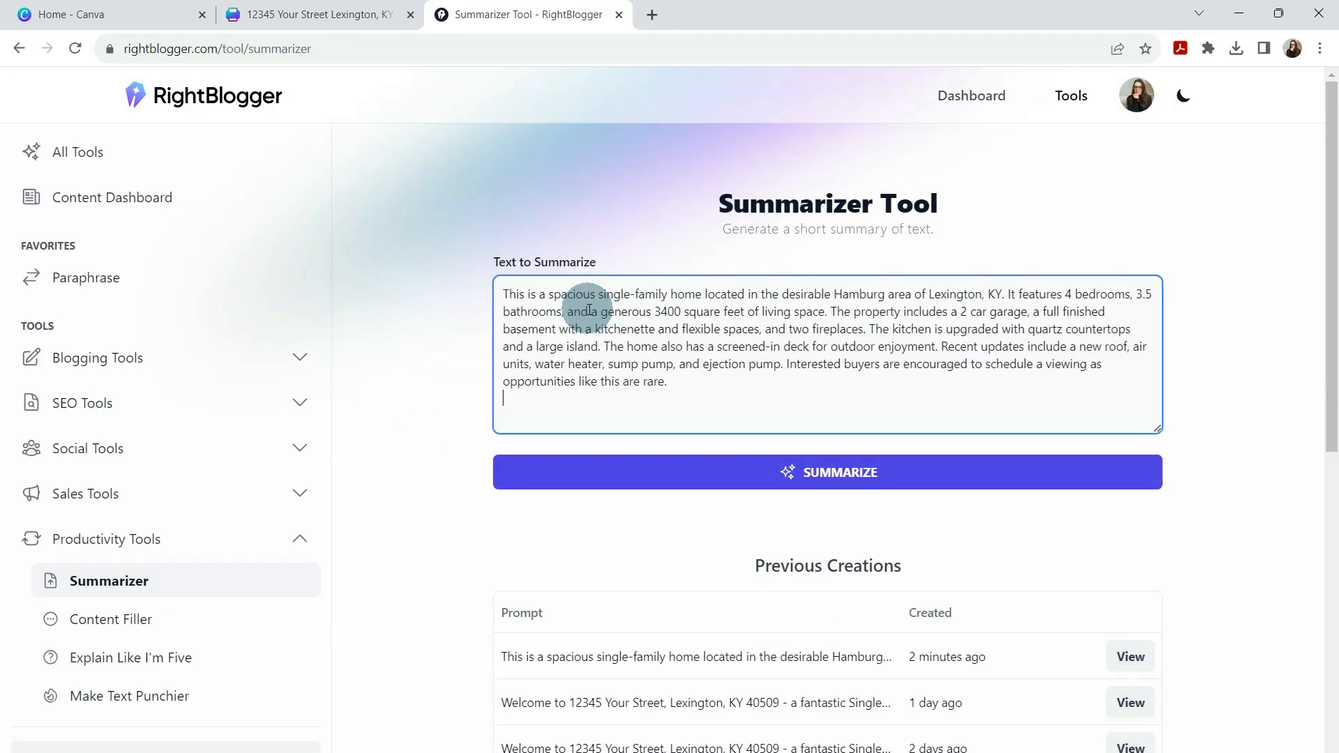
click(673, 470)
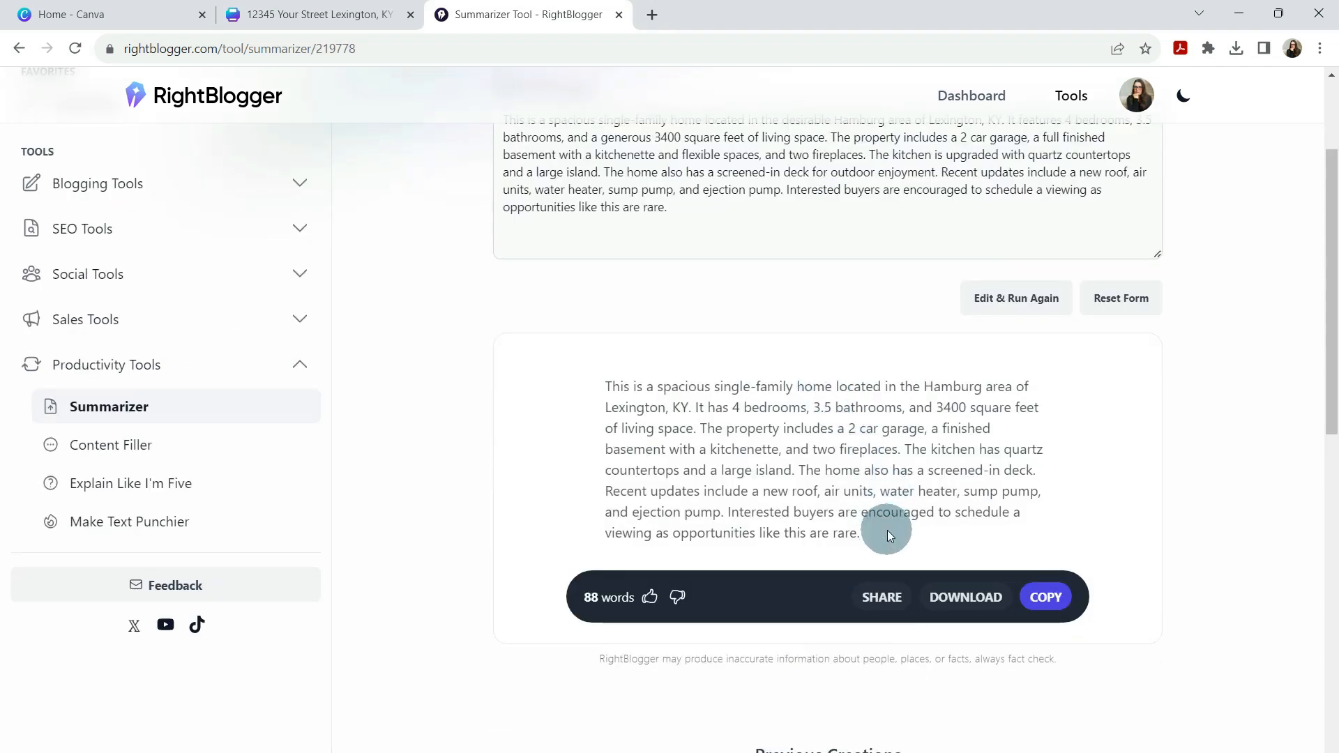
Copy the new summary and use it as the description paragraph of the Canva flyer
click(1046, 597)
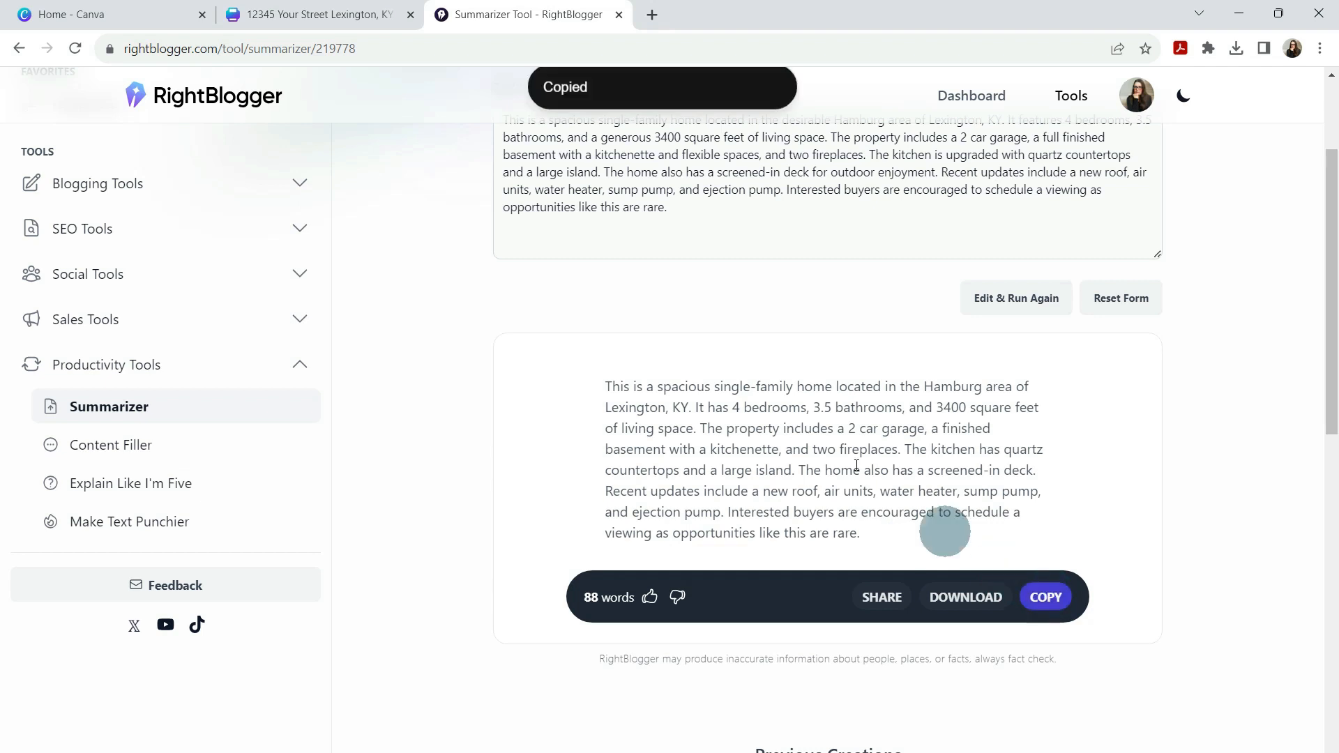
click(325, 19)
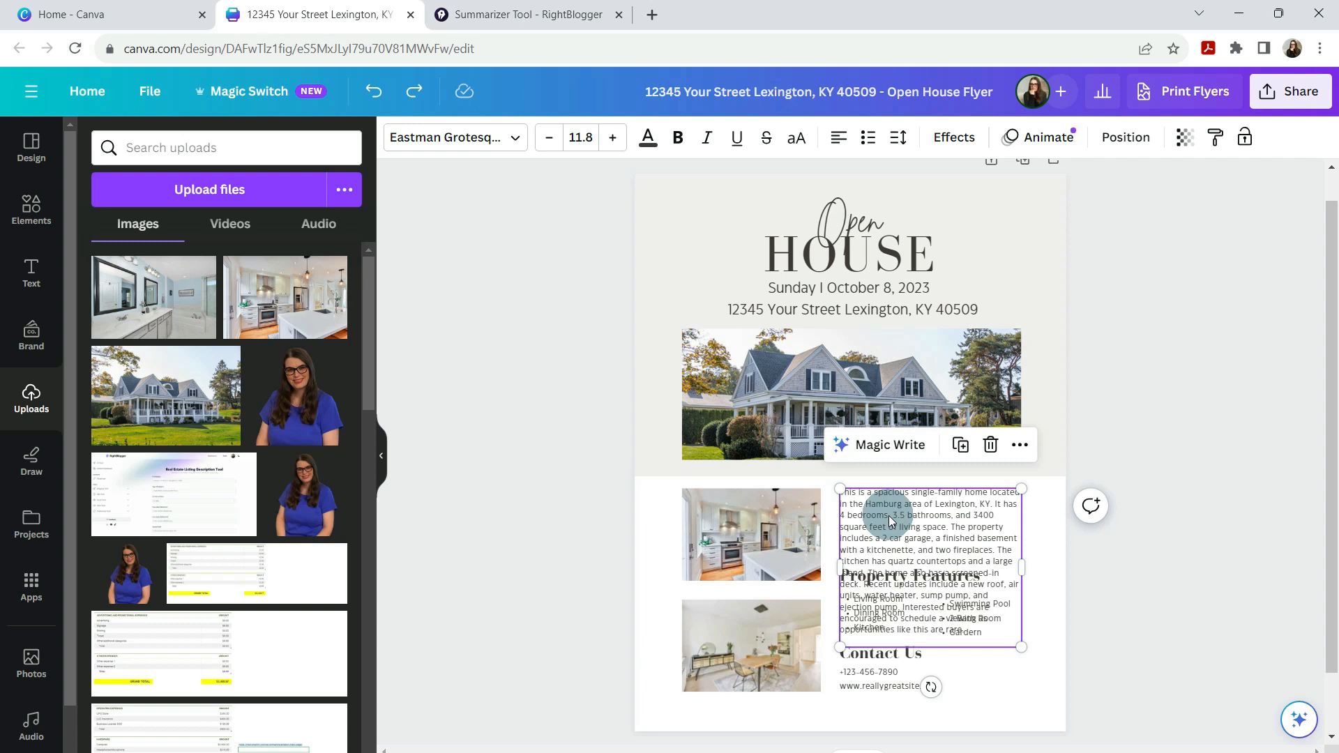
Move the "Contact Us" heading to the bottom of the flyer, beneath the smaller photos
click(870, 662)
click(869, 662)
drag(869, 660, 703, 714)
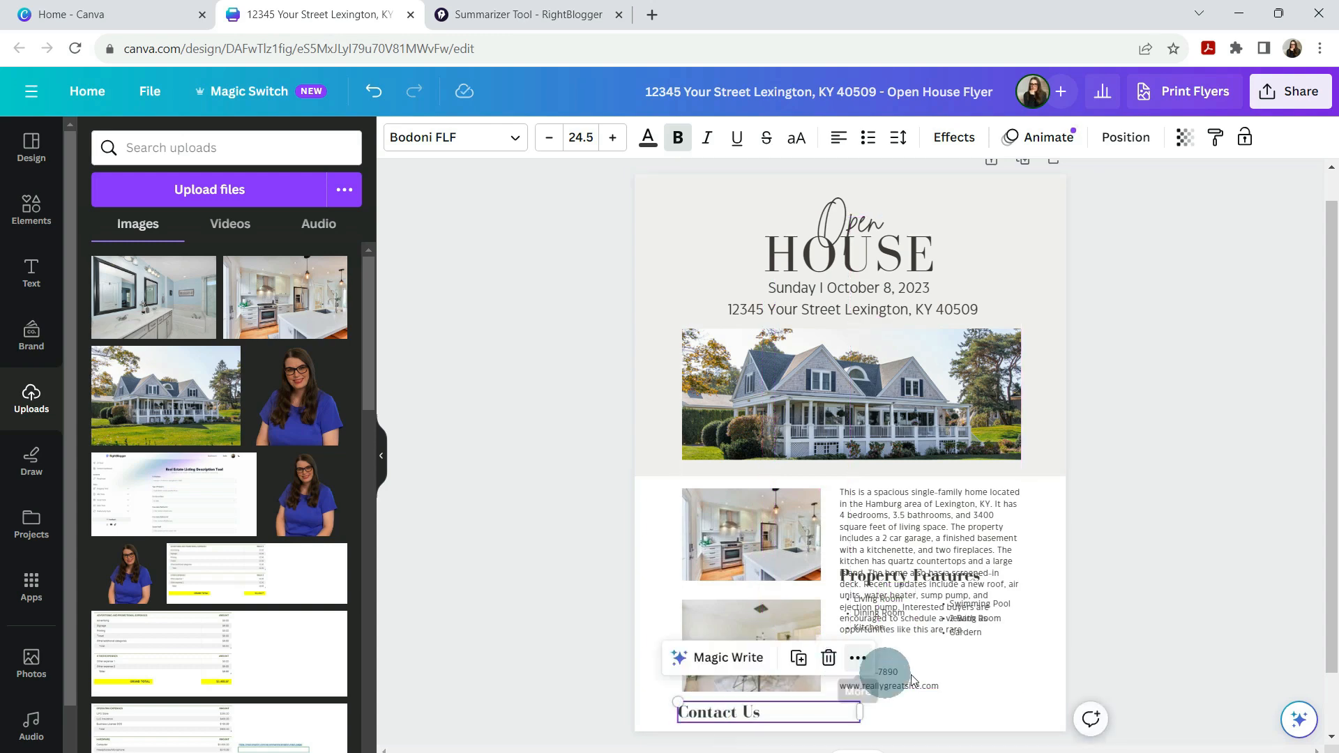
Move the phone number and website lines to the bottom of the flyer, in one row beside the "Contact Us" heading
drag(894, 673, 855, 715)
drag(921, 686, 982, 714)
Shrink the description paragraph clear of the Property Features block, and move that heading with its bullets down beside the lower photo
click(960, 543)
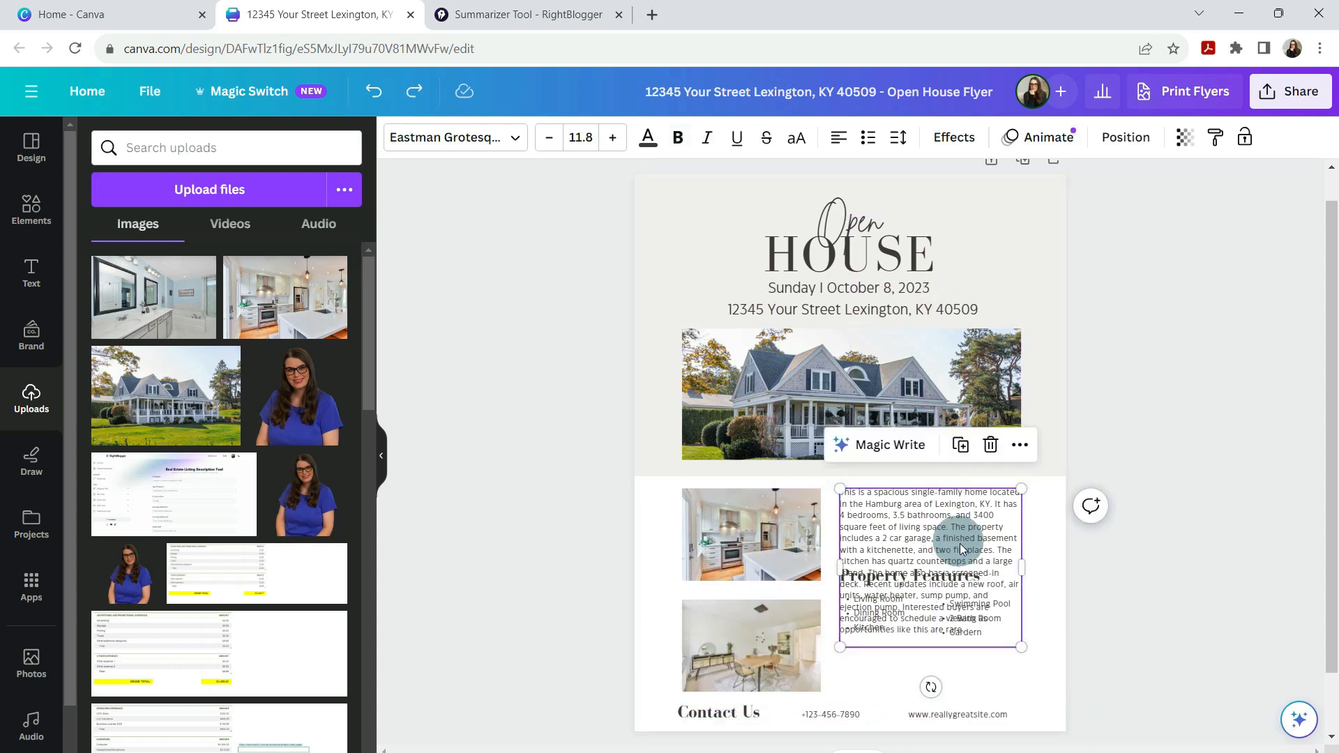
drag(1019, 641, 947, 524)
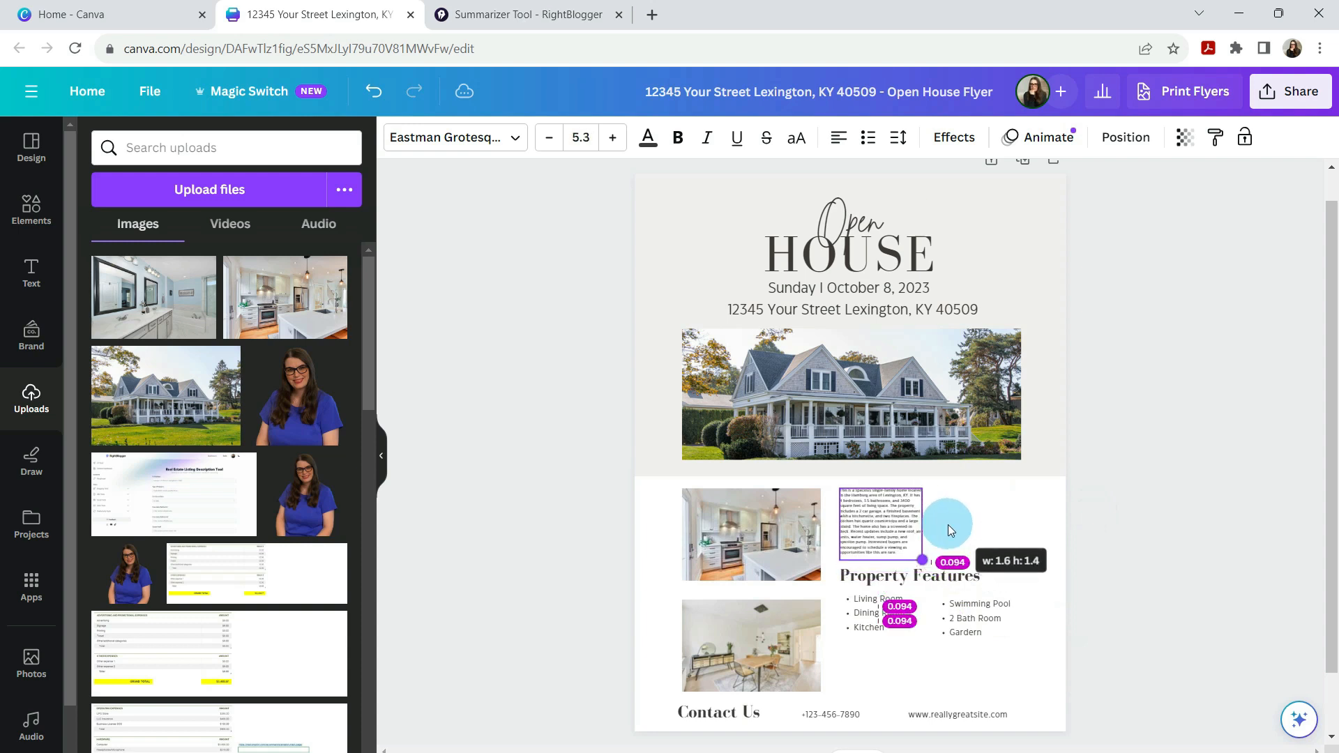
click(915, 580)
click(1010, 661)
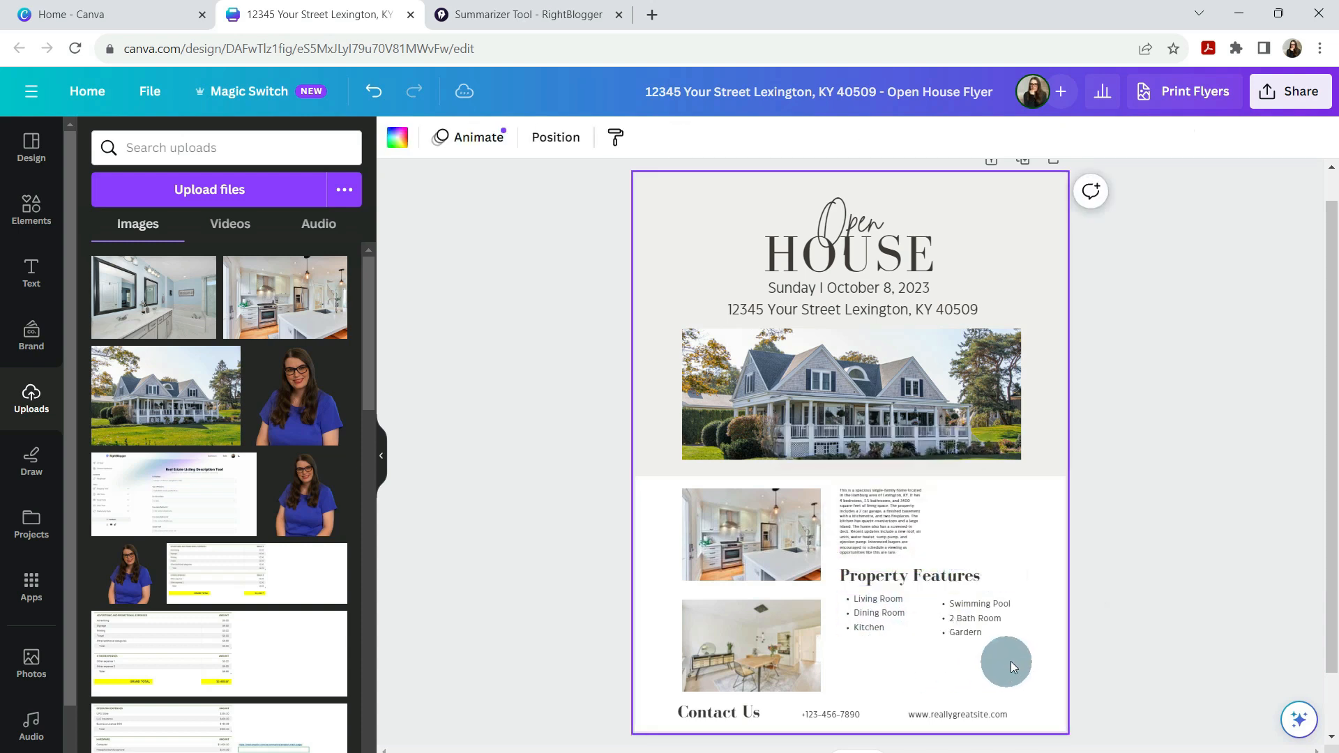
drag(1015, 651, 857, 619)
Enlarge the description paragraph to about font size 11.2 and widen its text box so it fits above the Property Features heading
click(889, 524)
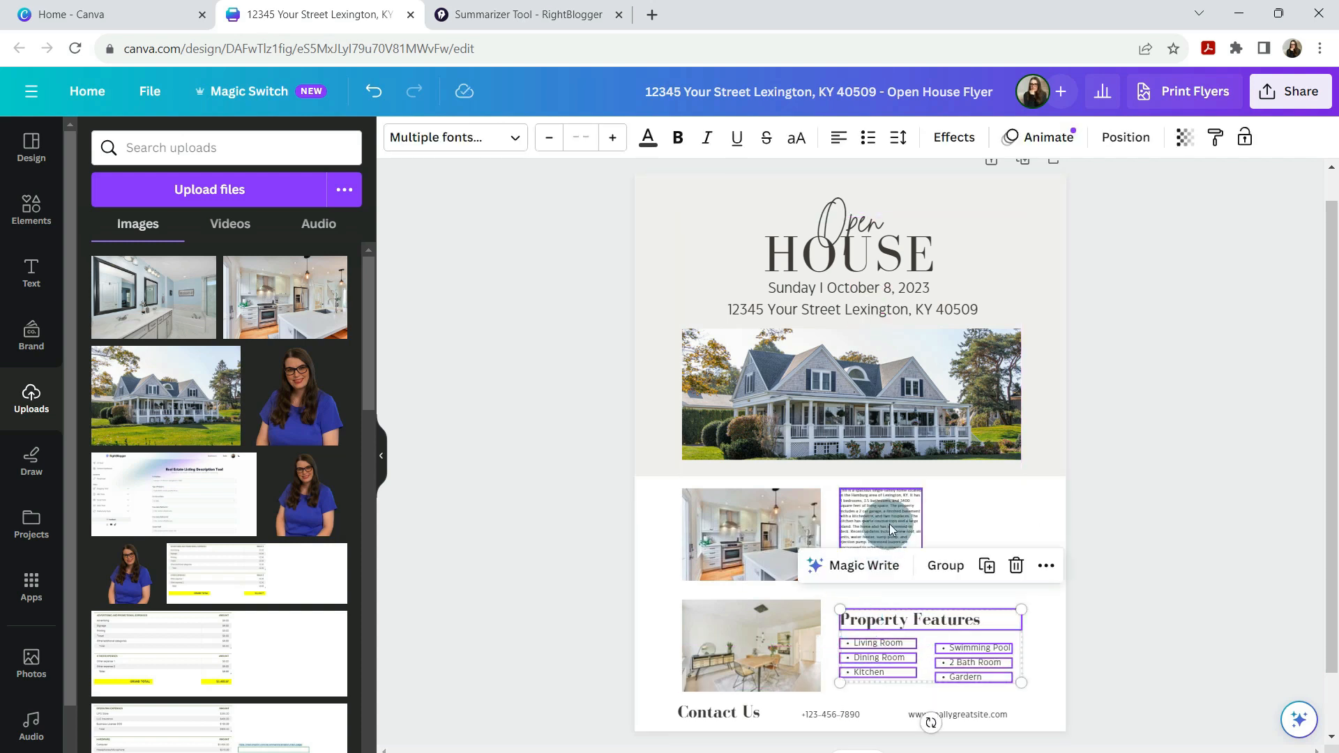
drag(941, 557, 1010, 618)
drag(1013, 562, 1043, 559)
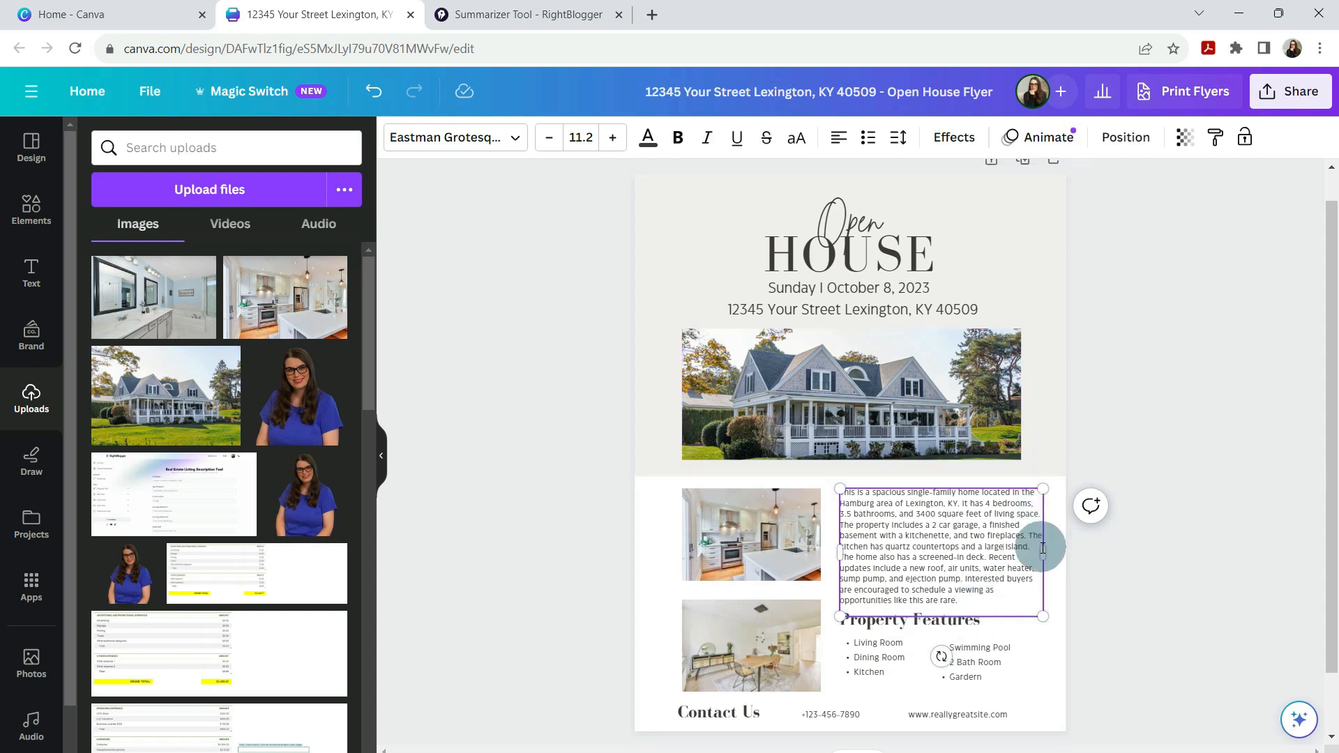
click(1030, 620)
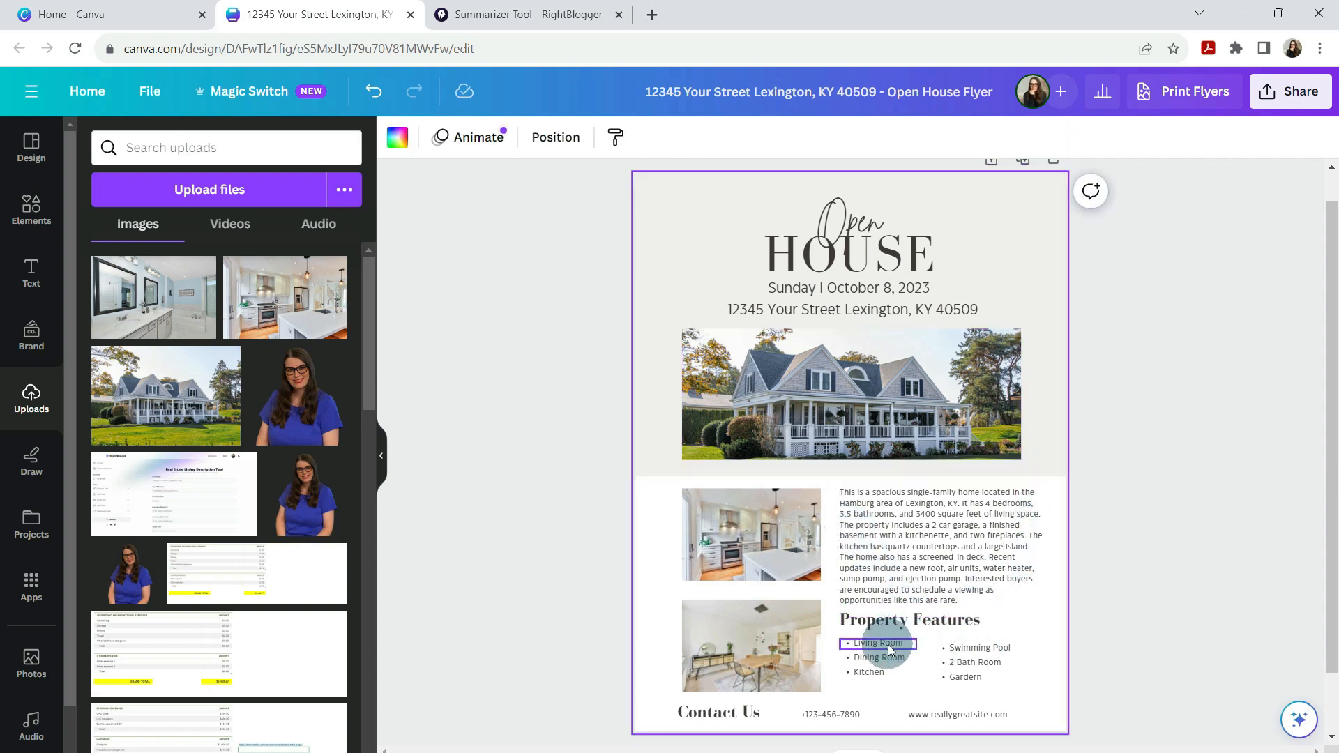
Replace the first column of property features with "4 Bedroom", "3.5 Bathrooms" and "Finished Basement", widening the last bullet to fit one line
ctrl+scroll(1047, 726, up, 2)
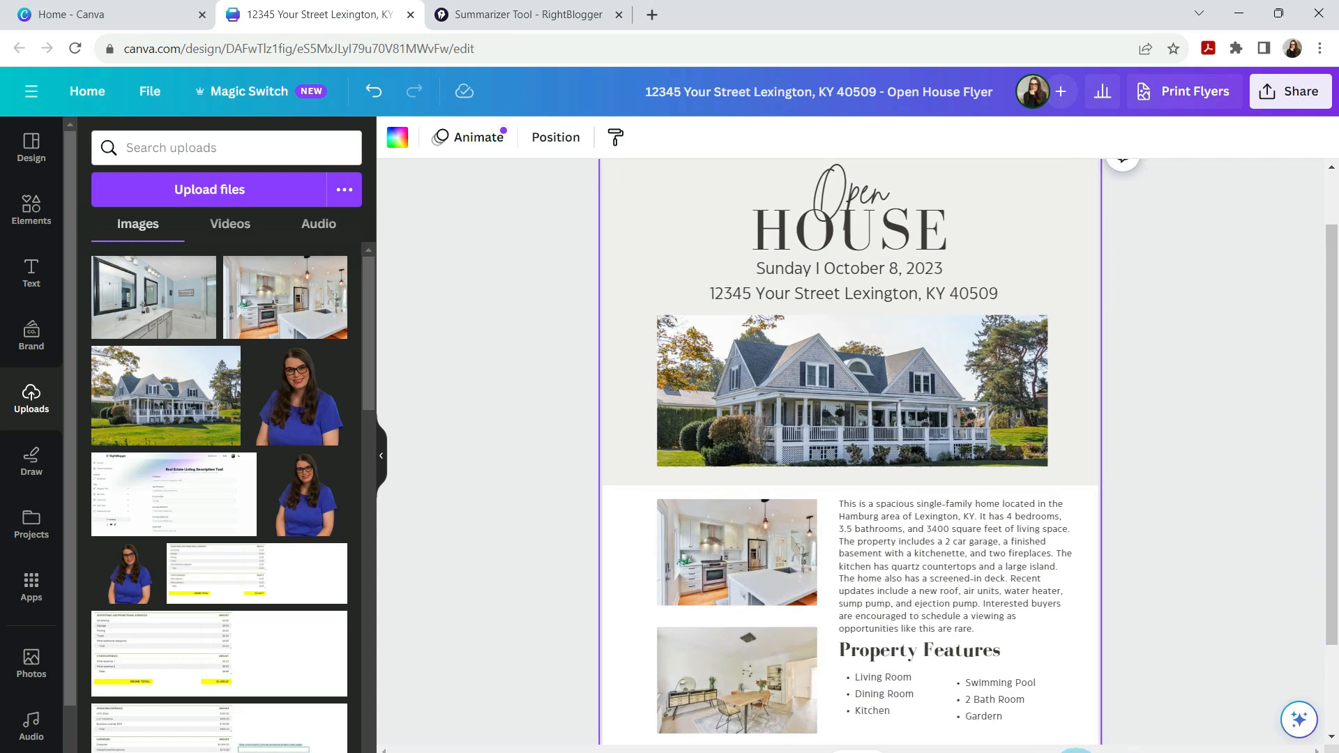
scroll(1026, 690, down, 3)
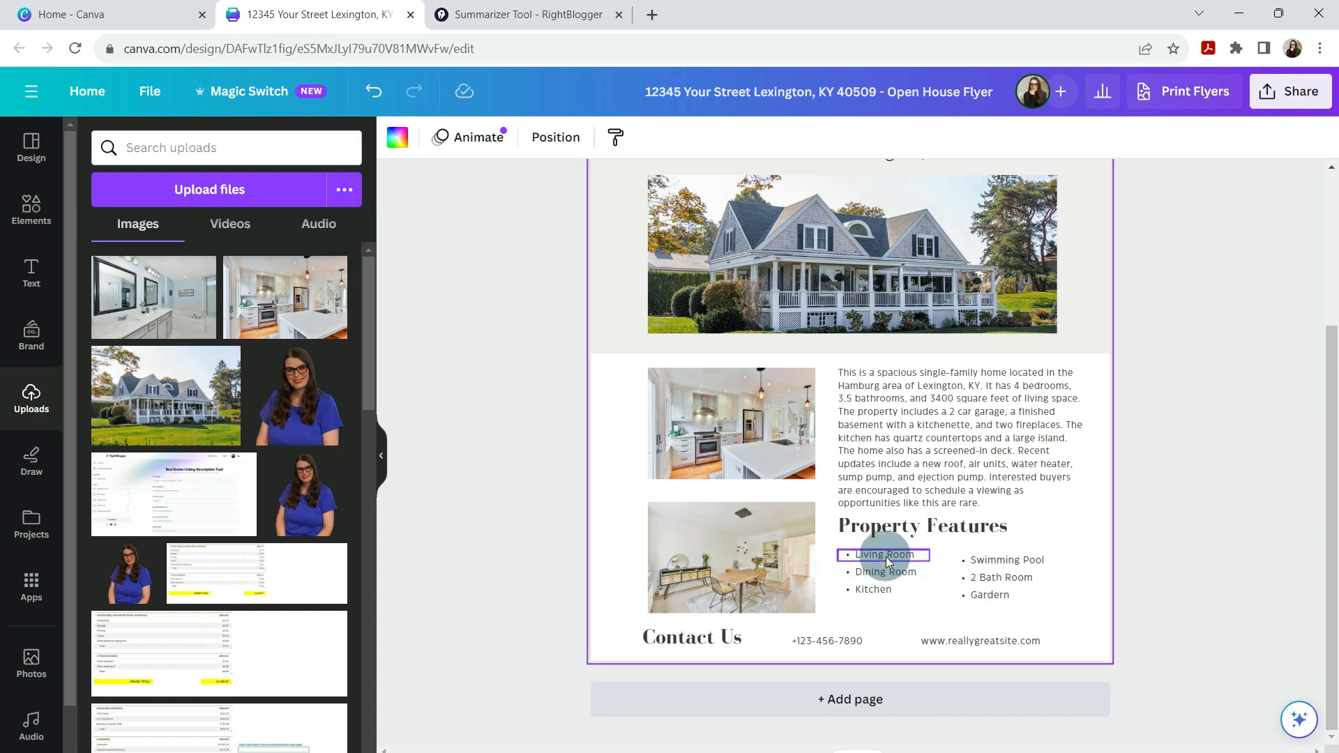
double_click(882, 555)
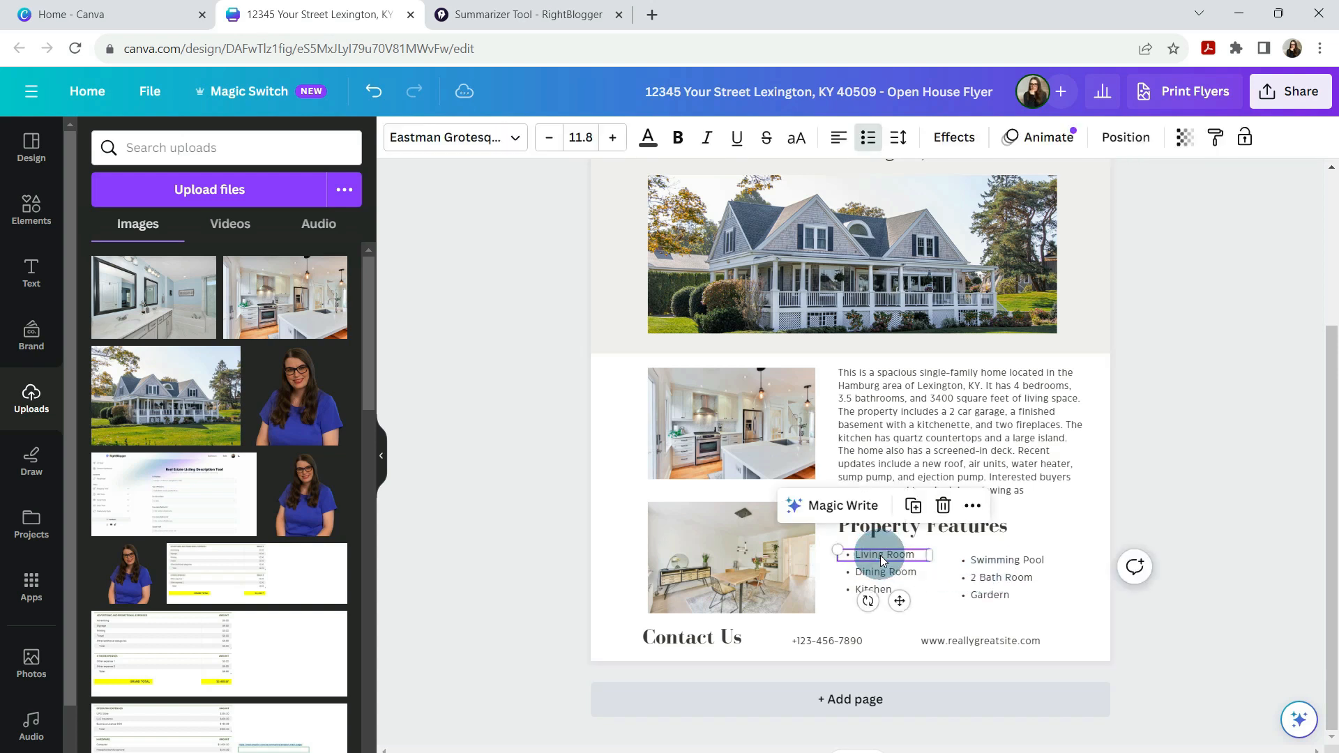
text(4 Bedroom)
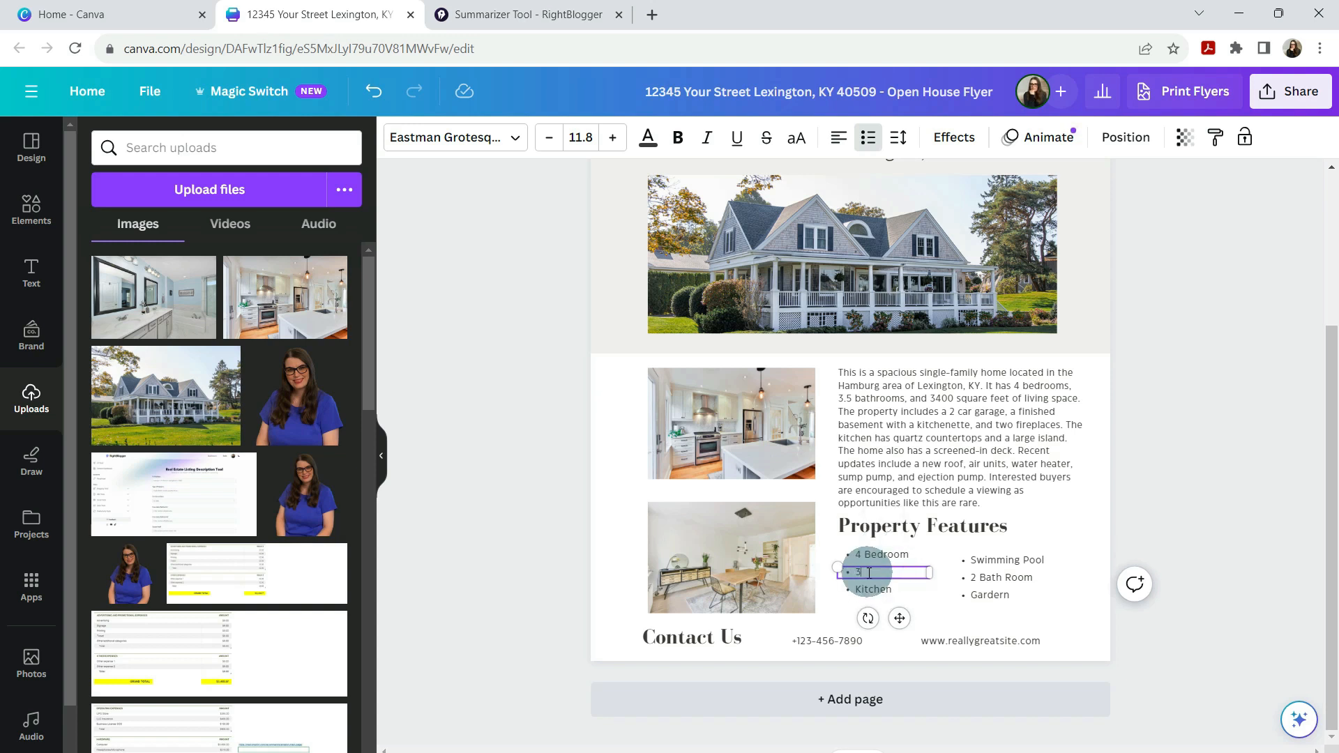
double_click(874, 590)
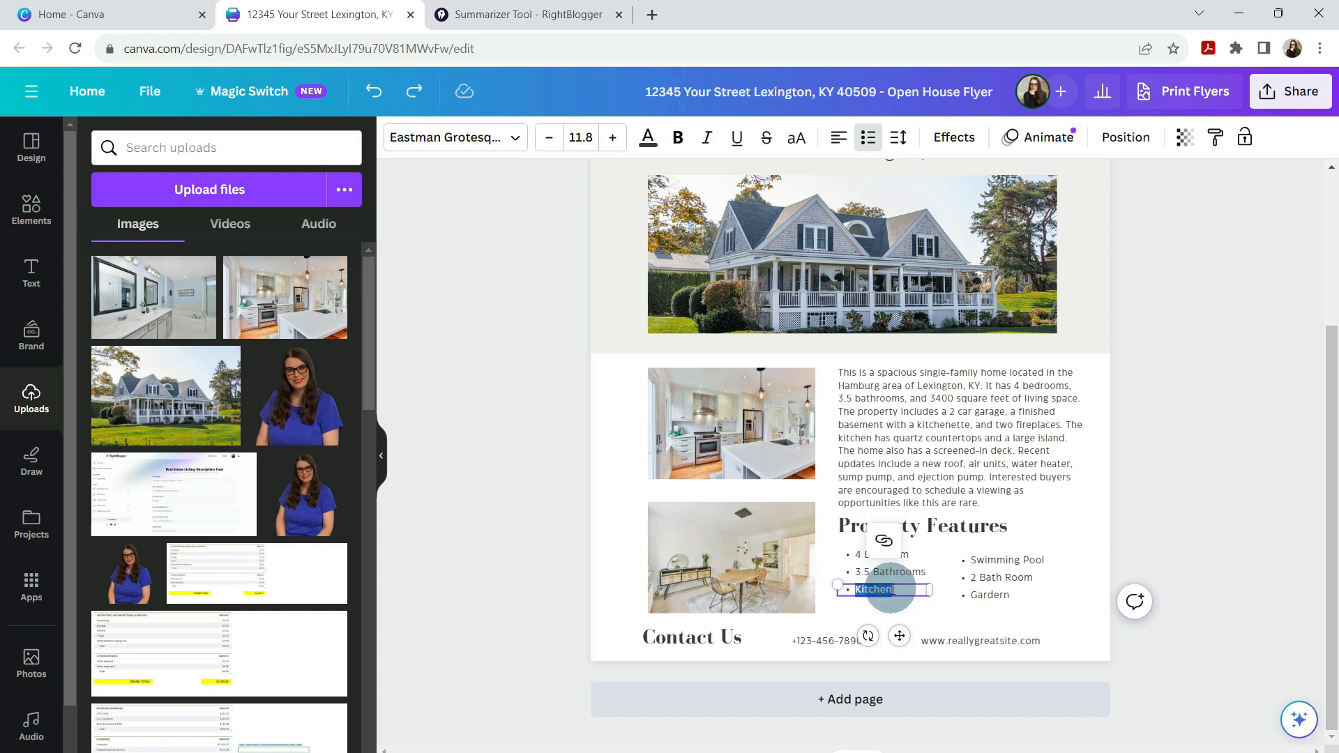
text(Finished Basement)
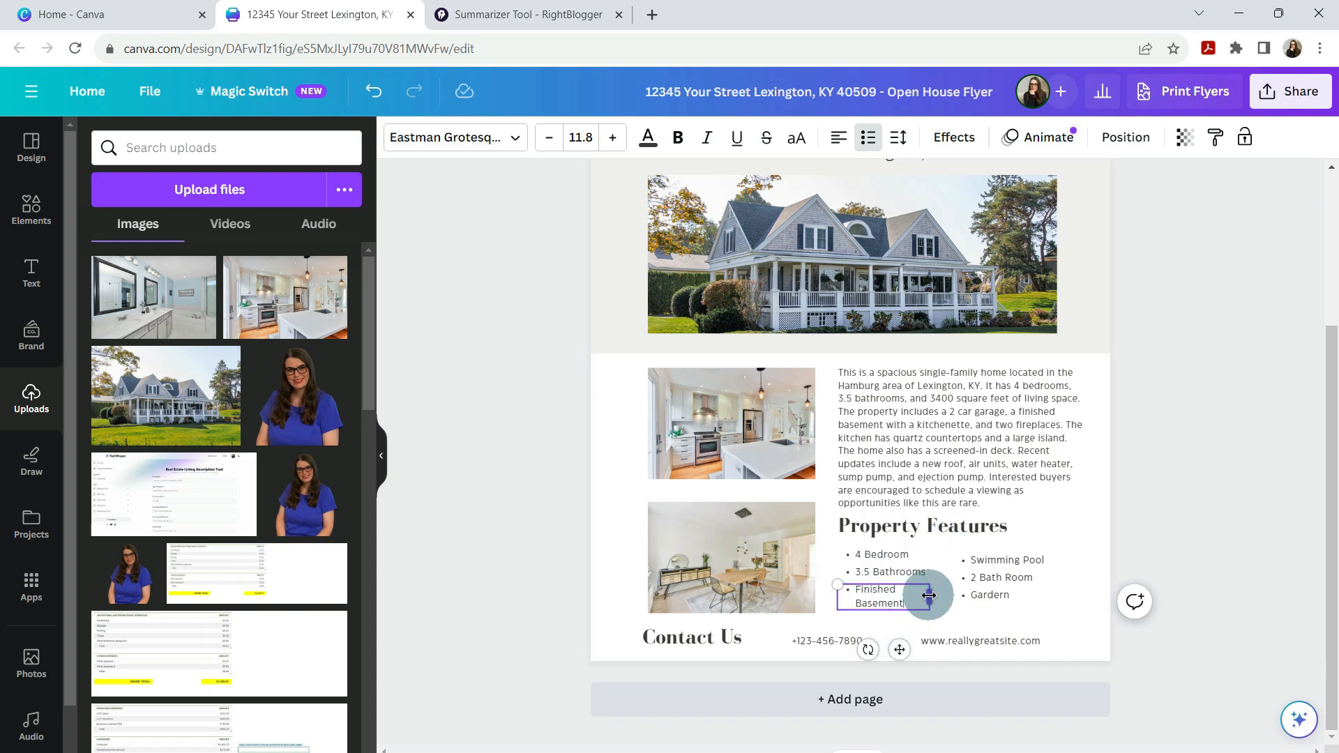
drag(929, 594, 974, 586)
click(1006, 547)
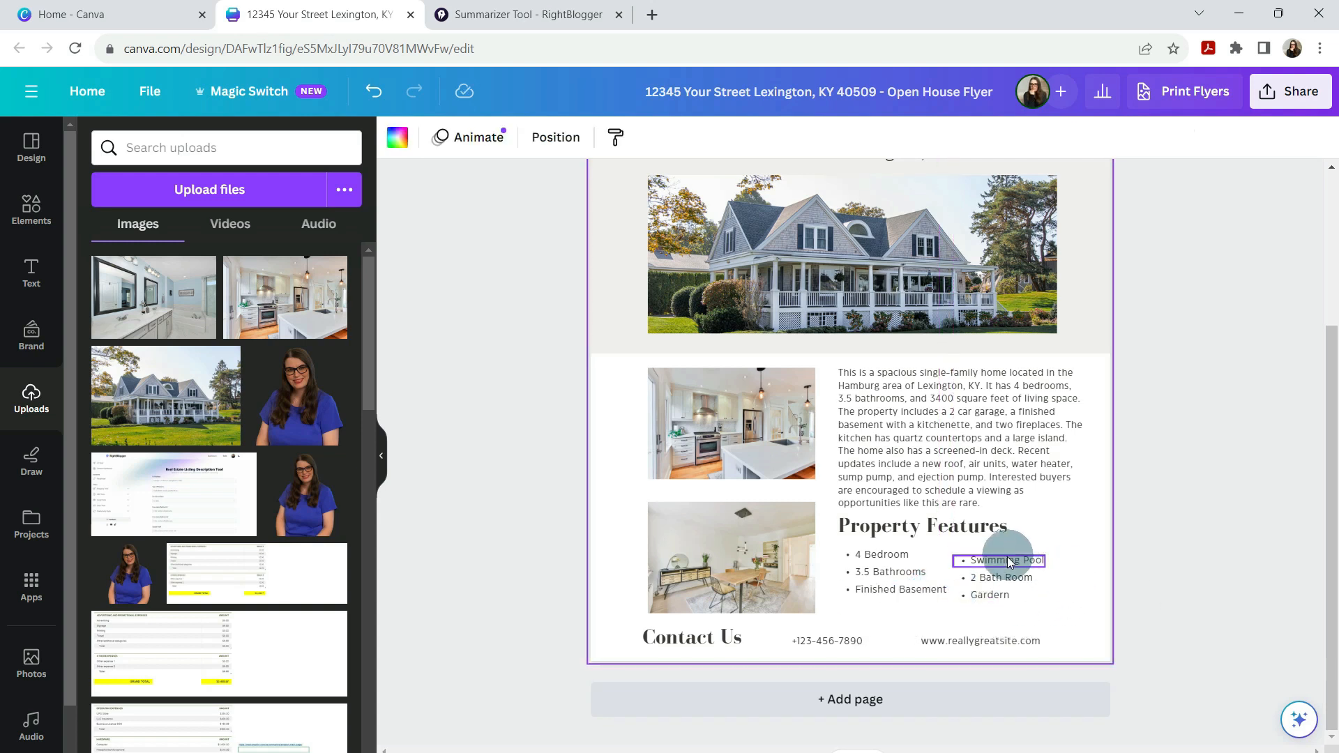
Replace the second column of property features with "Quartz Countertops", "2 Fireplaces" and "Screened in Deck", widening the long bullets to one line each
click(1000, 563)
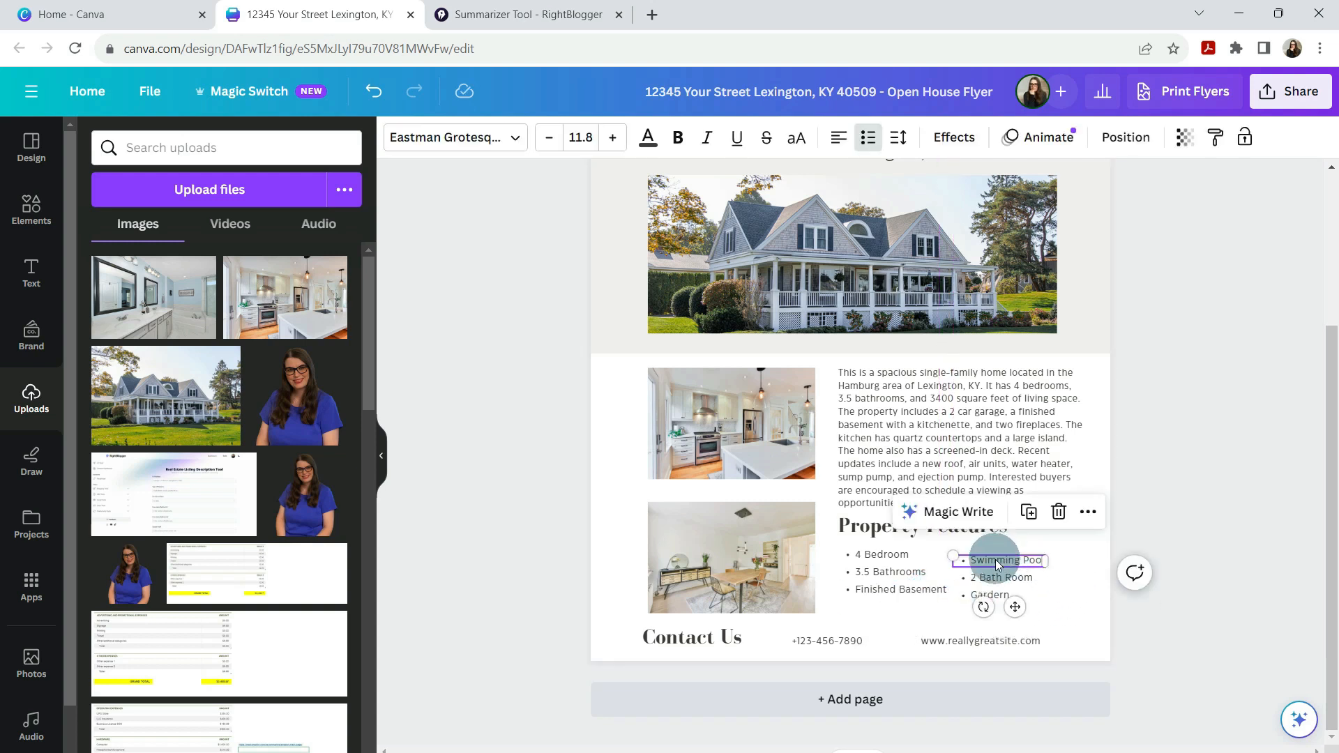
double_click(997, 562)
text(Quartz Countertops)
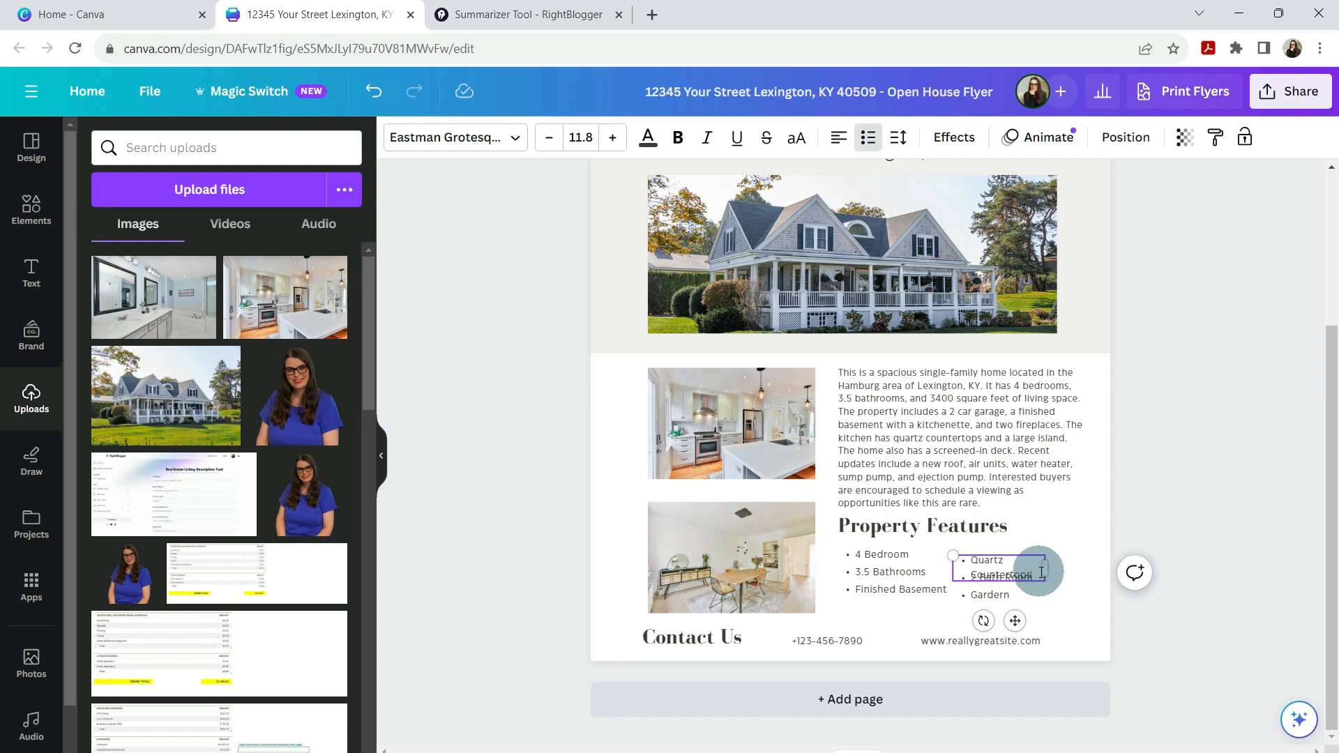
drag(1043, 569, 1074, 563)
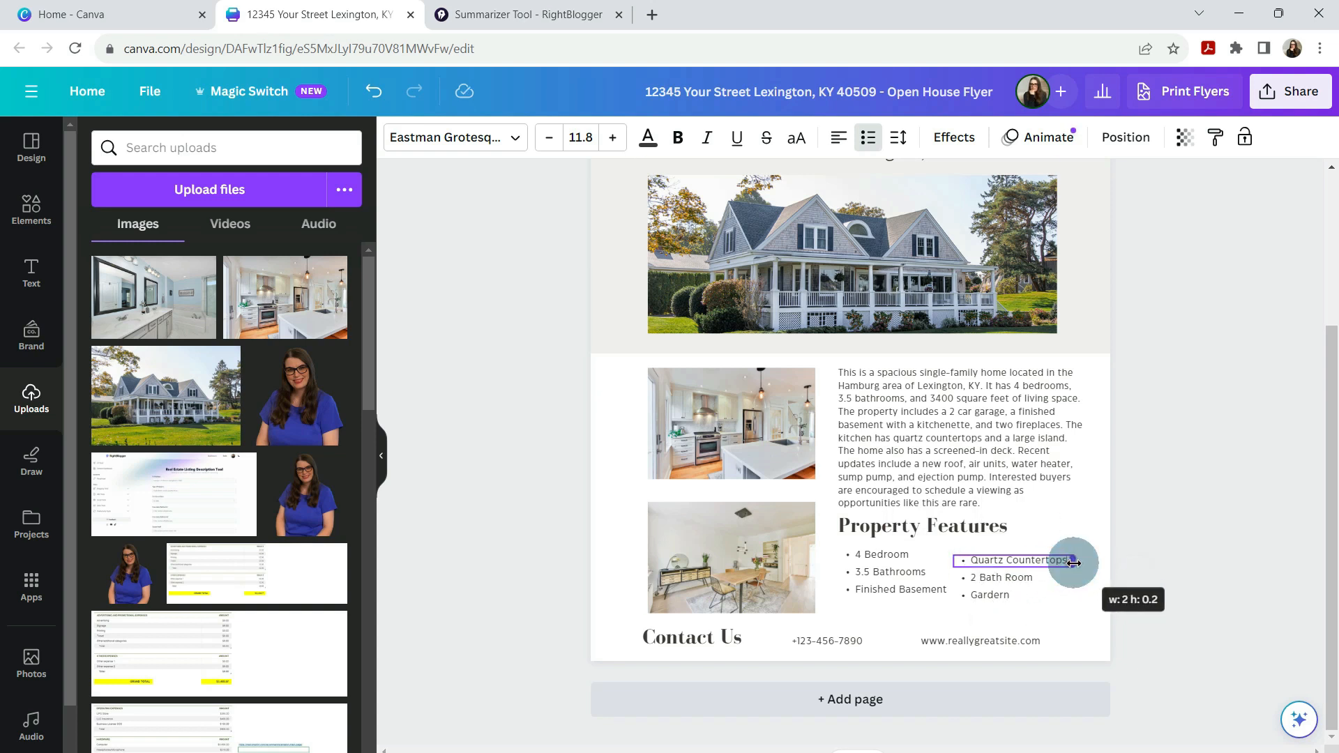
double_click(996, 578)
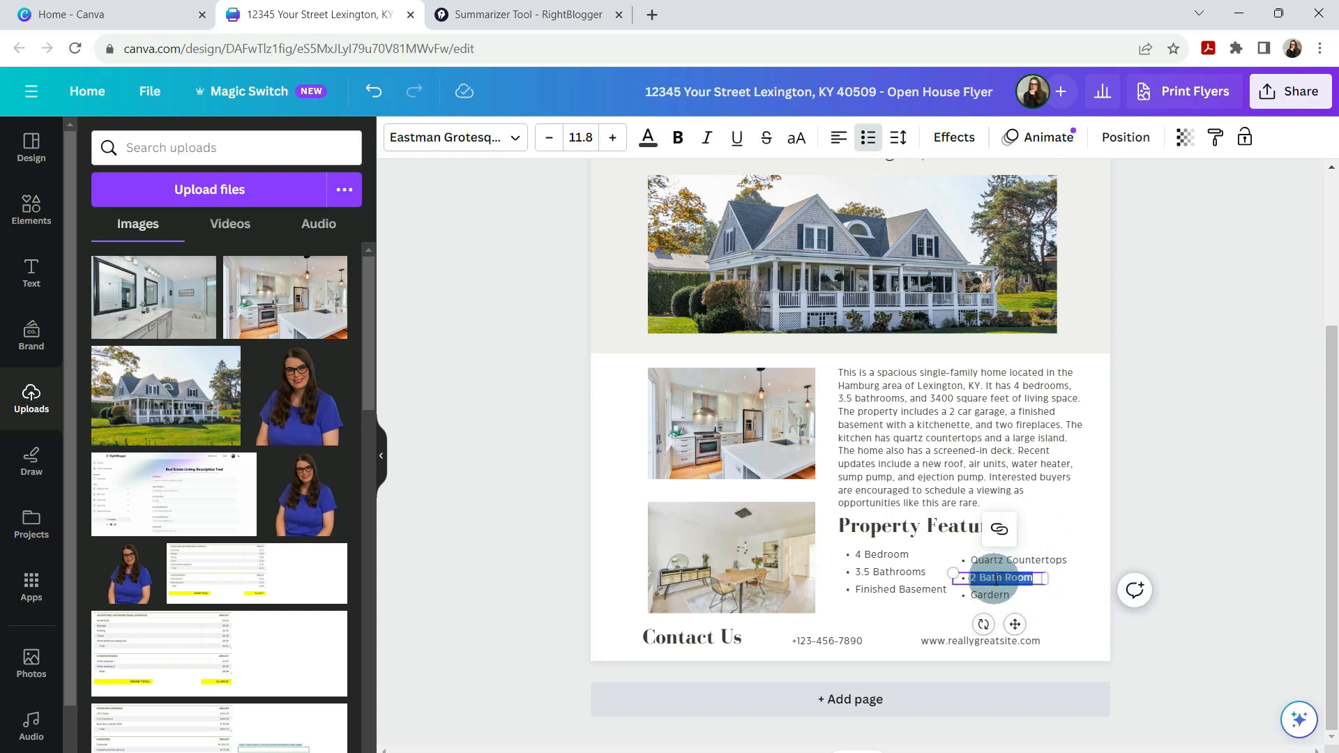
text(2 Fireplaces)
double_click(979, 596)
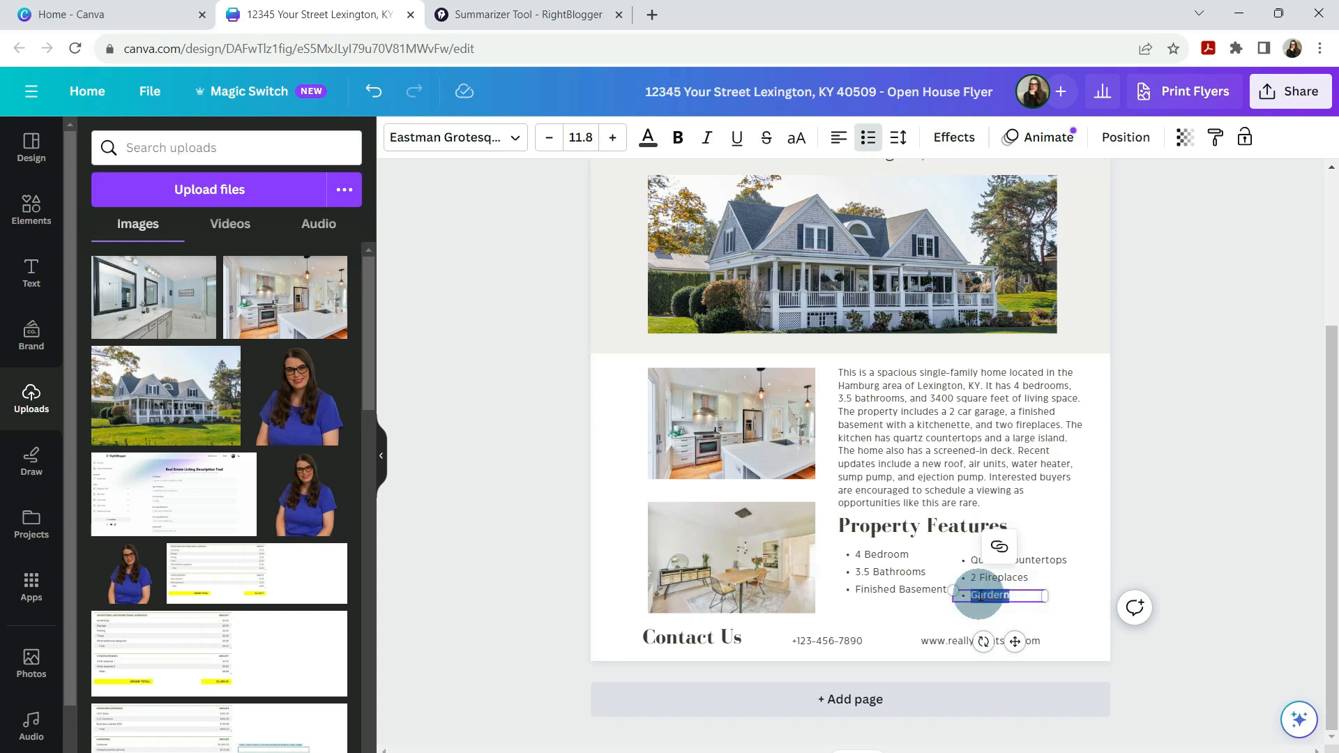
text(screened in Deck)
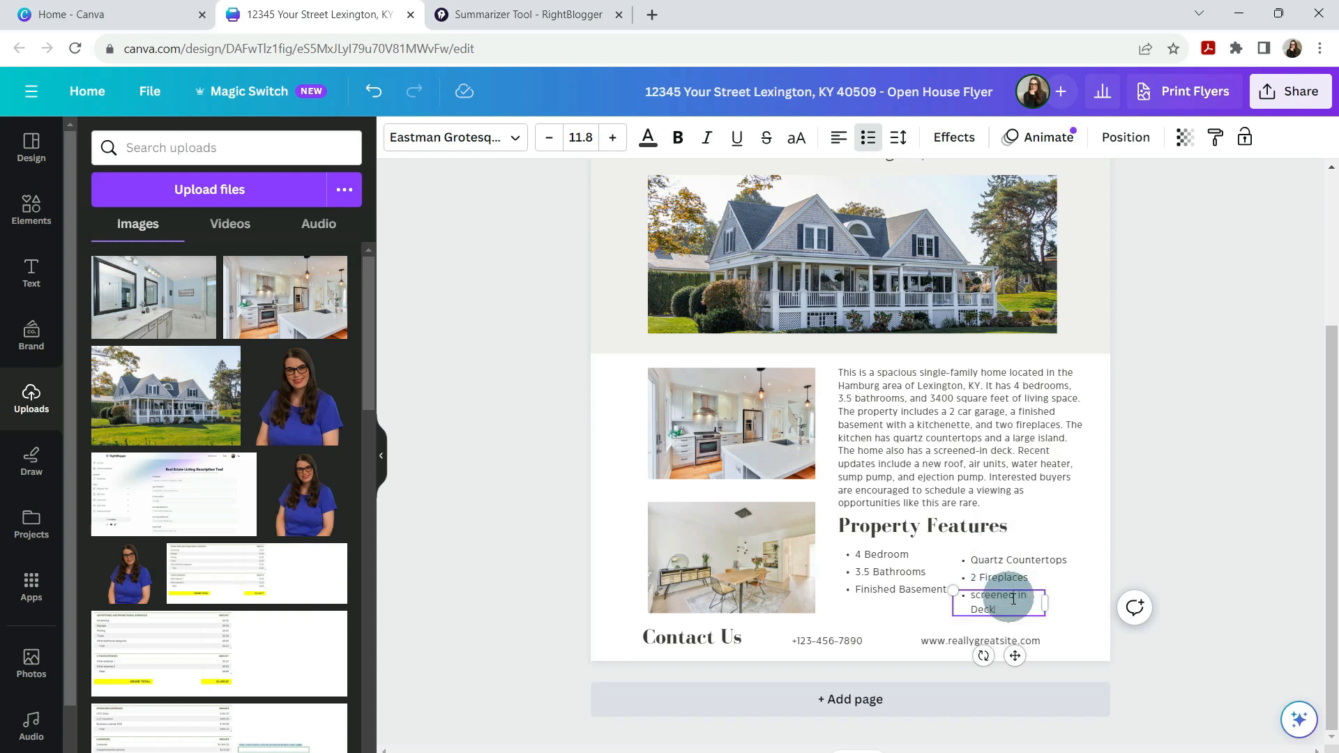
mouse_move(1046, 597)
mouse_down()
mouse_move(1072, 594)
mouse_move(1053, 594)
mouse_up()
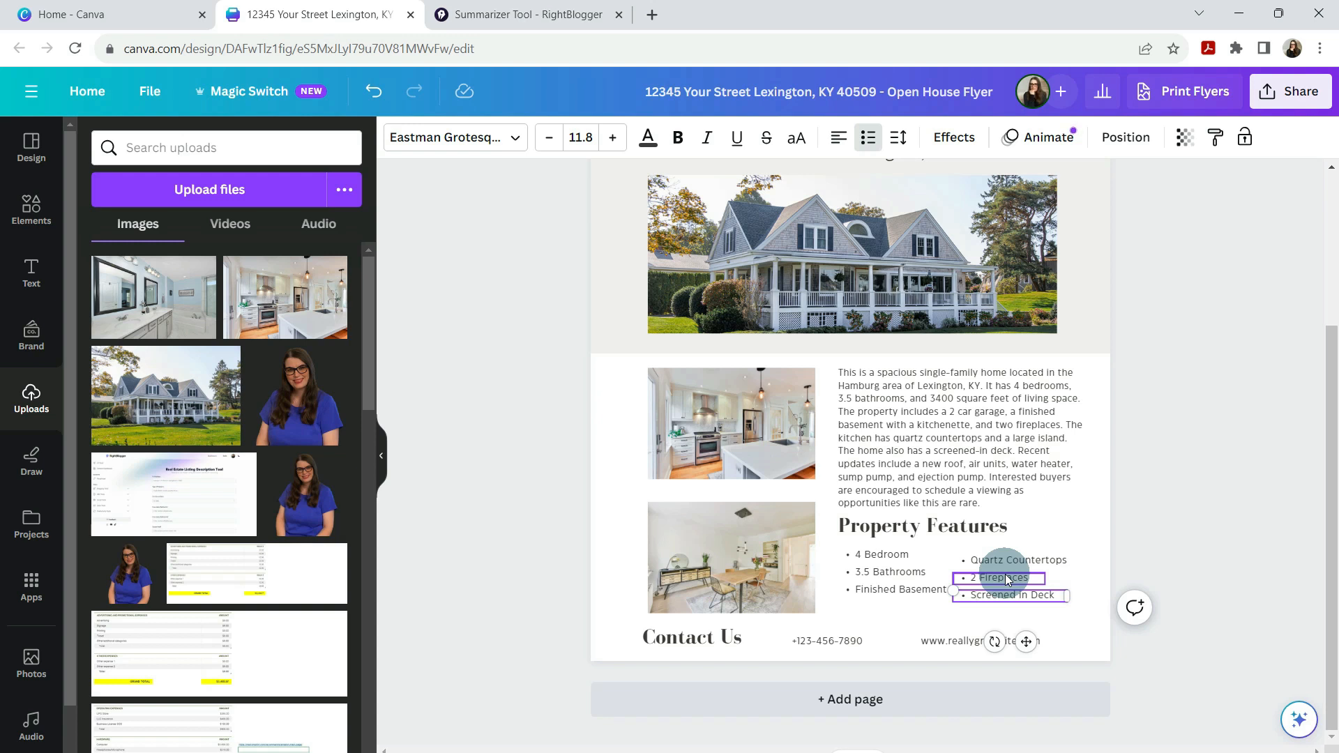
Change the "Contact Us" heading to "Your Broker" and narrow its text box to fit the text
click(676, 641)
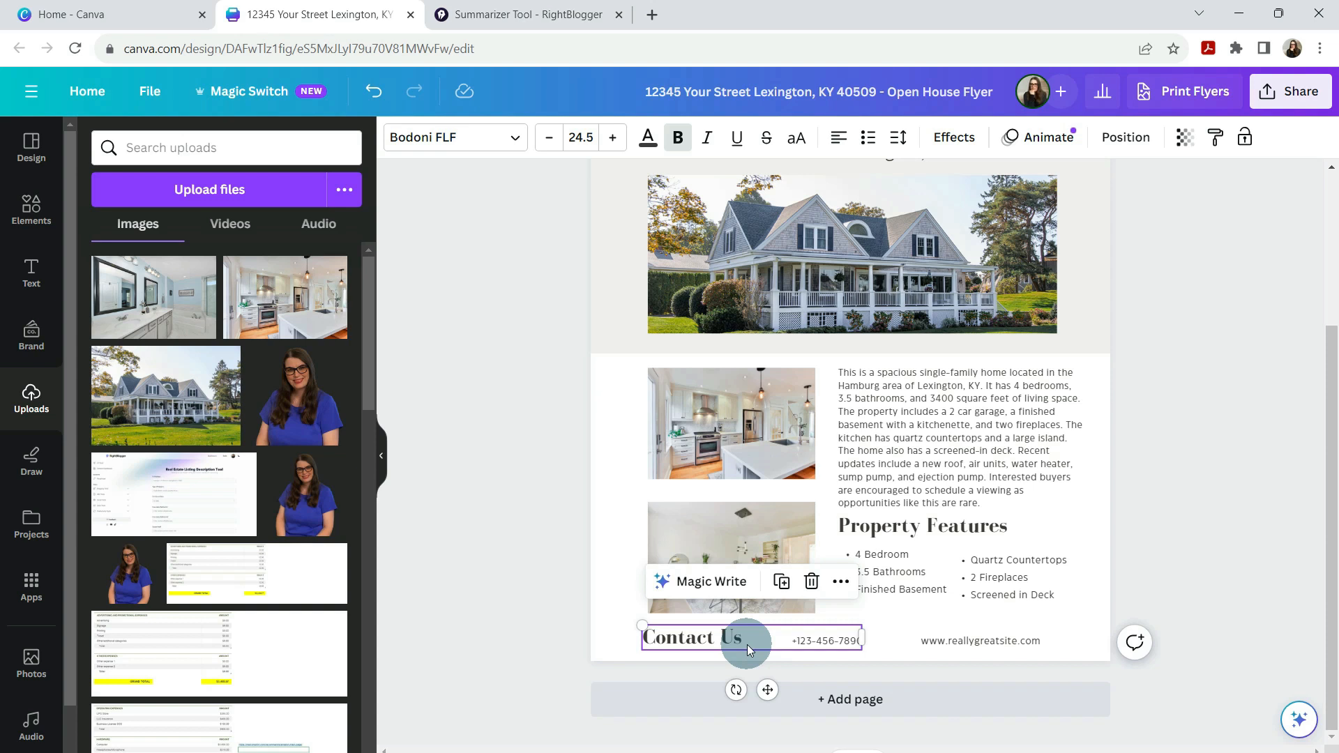
text(Your Broker!)
key(BackSpace)
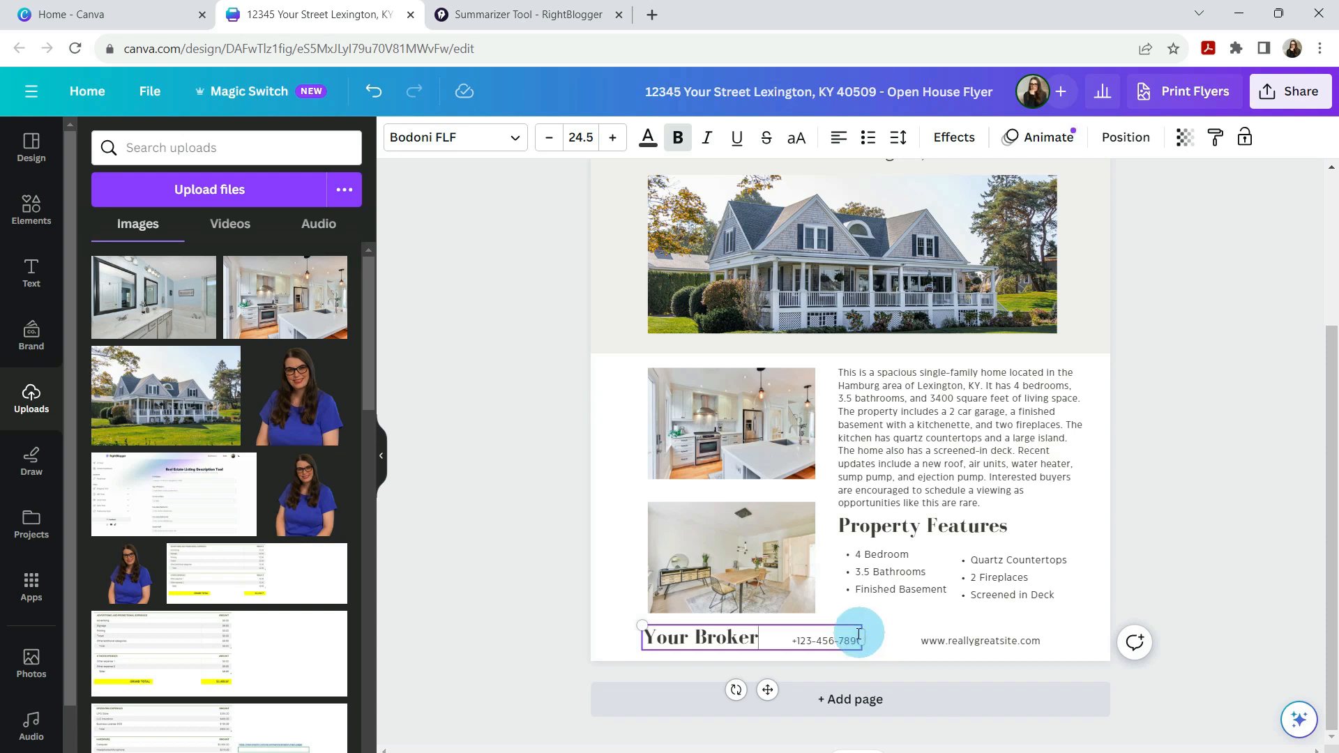
drag(855, 638, 768, 636)
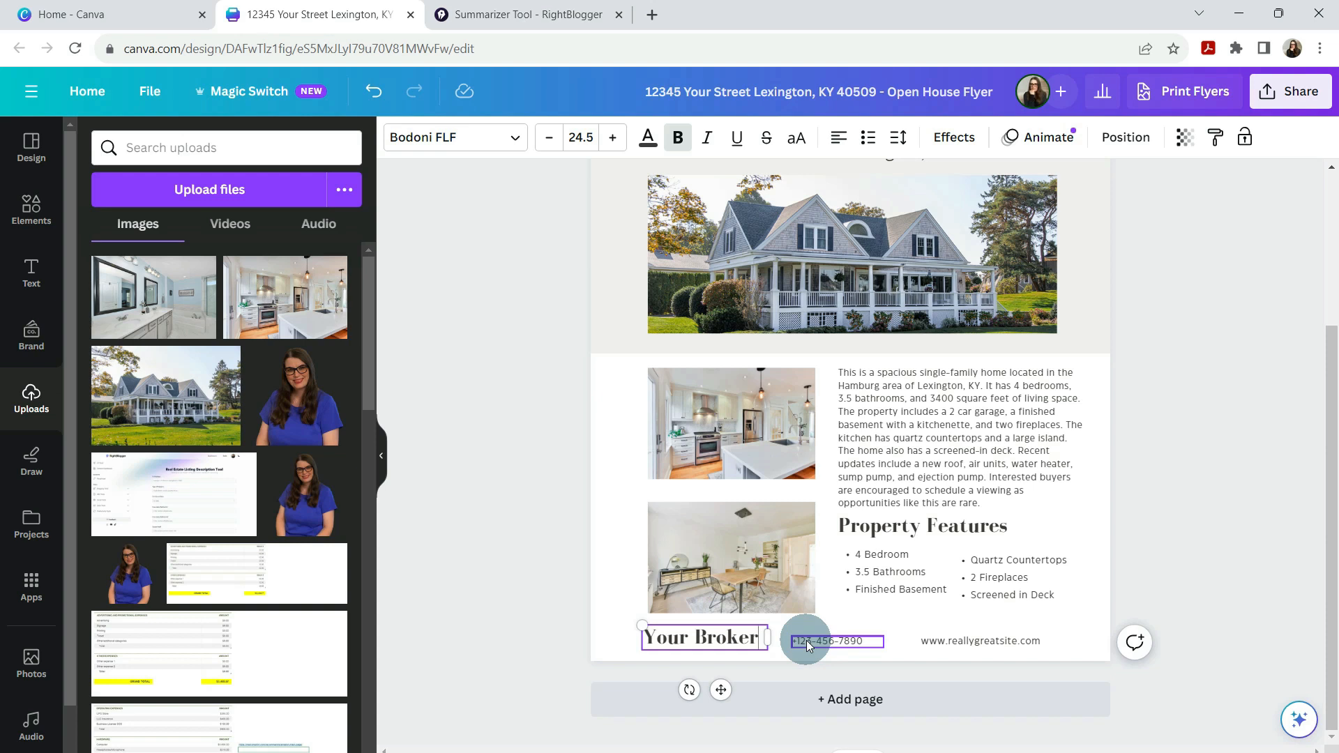
Replace the placeholder phone and website with bold "Listed By: Main Agent" and "Presented By:" agent name lines, each with a phone number
click(806, 642)
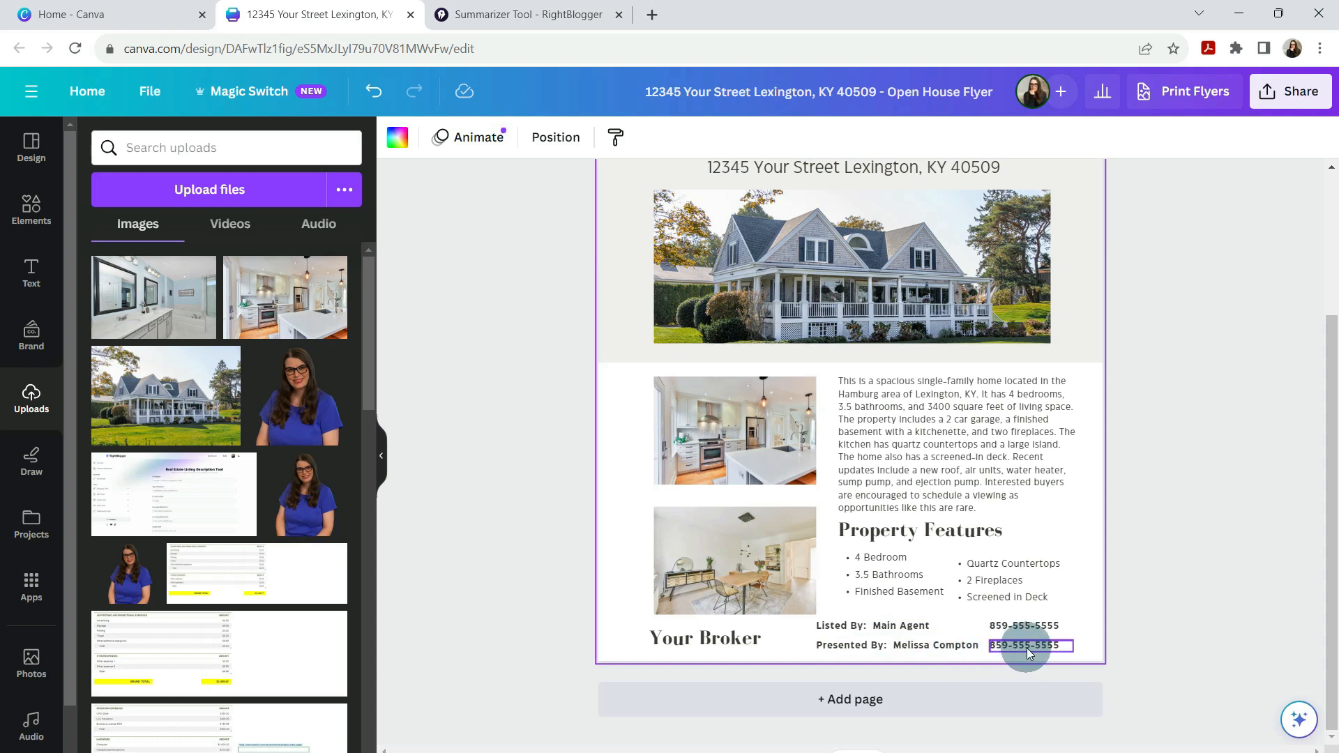
scroll(1026, 649, up, 3)
scroll(1027, 649, down, 3)
scroll(1027, 647, up, 2)
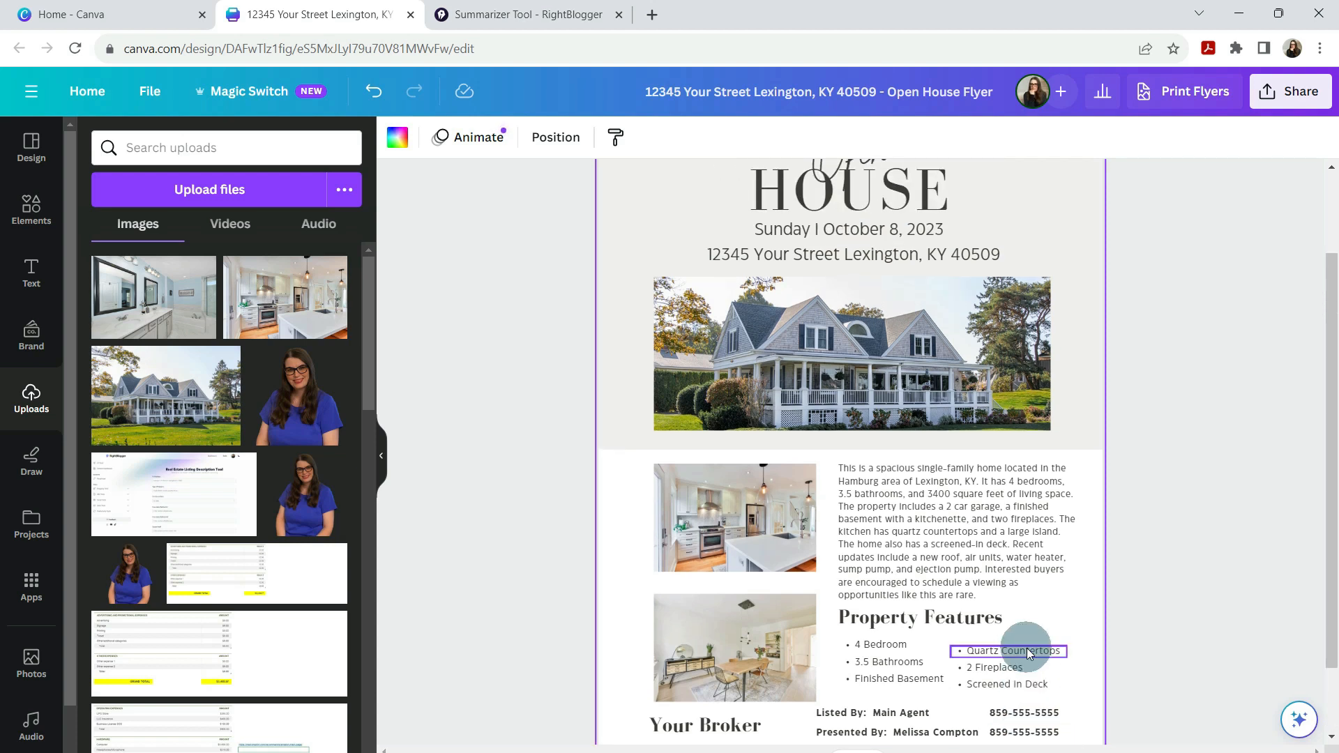
Download the flyer as a PNG and open the downloaded image from the Downloads folder
click(1290, 91)
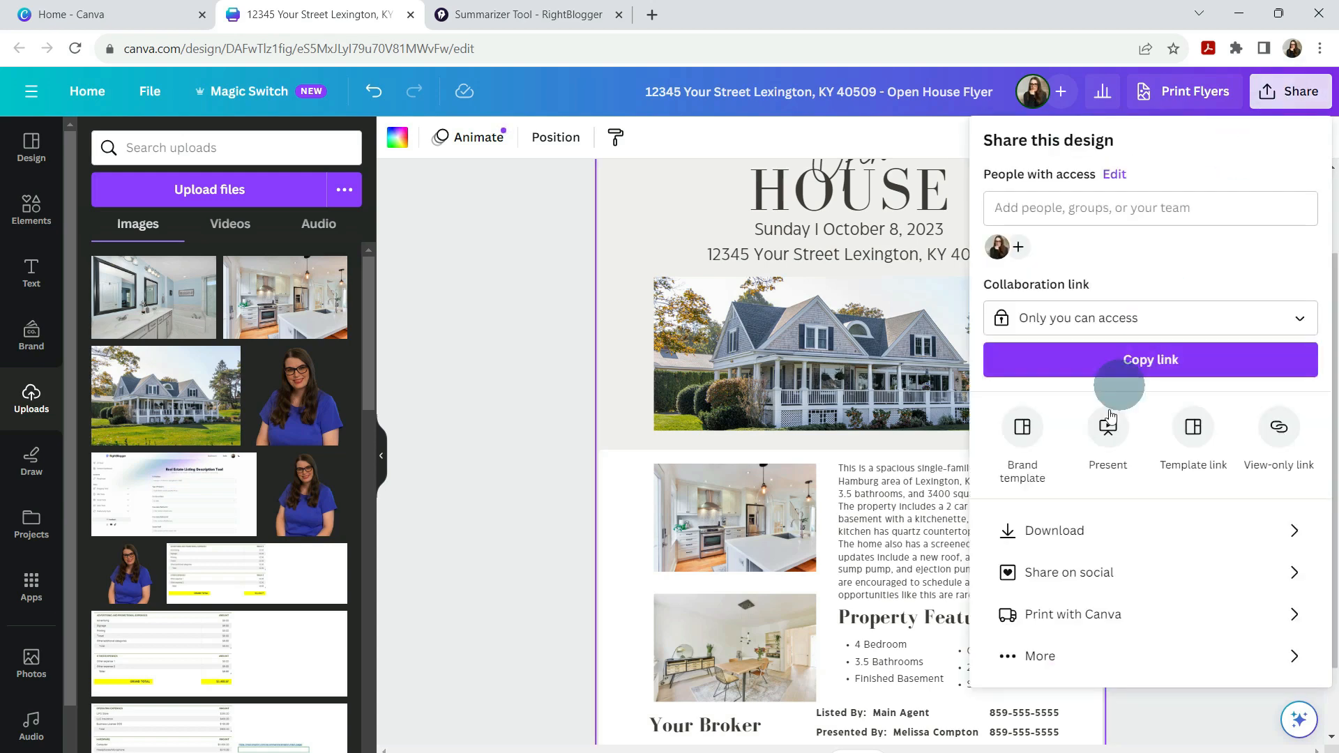
click(1053, 530)
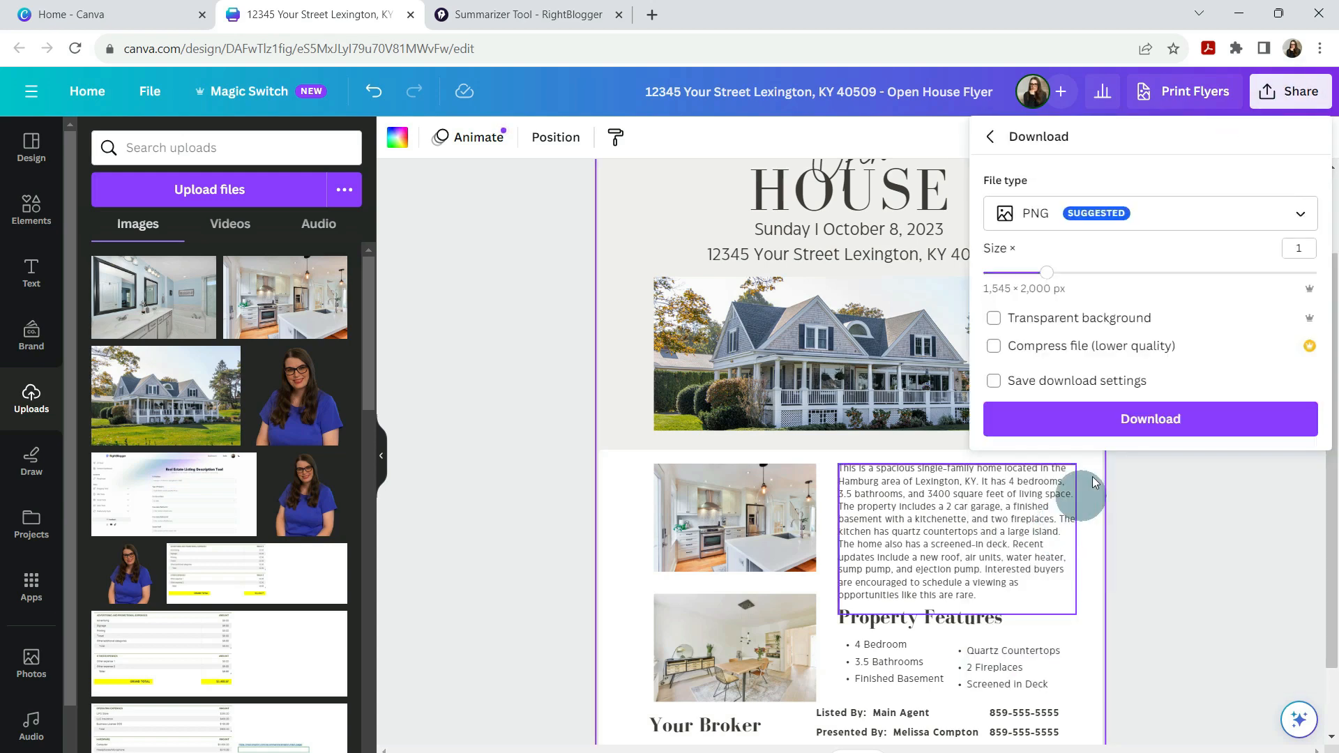
click(1185, 231)
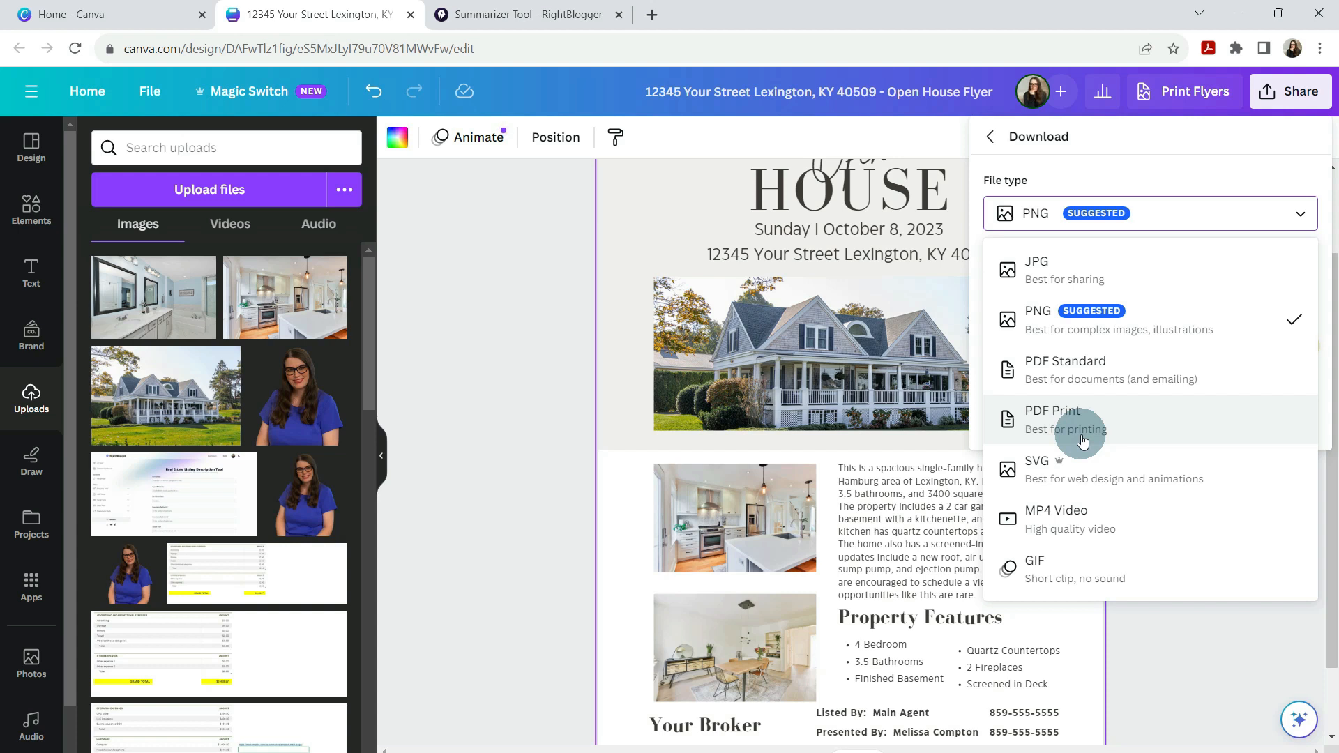
click(1097, 337)
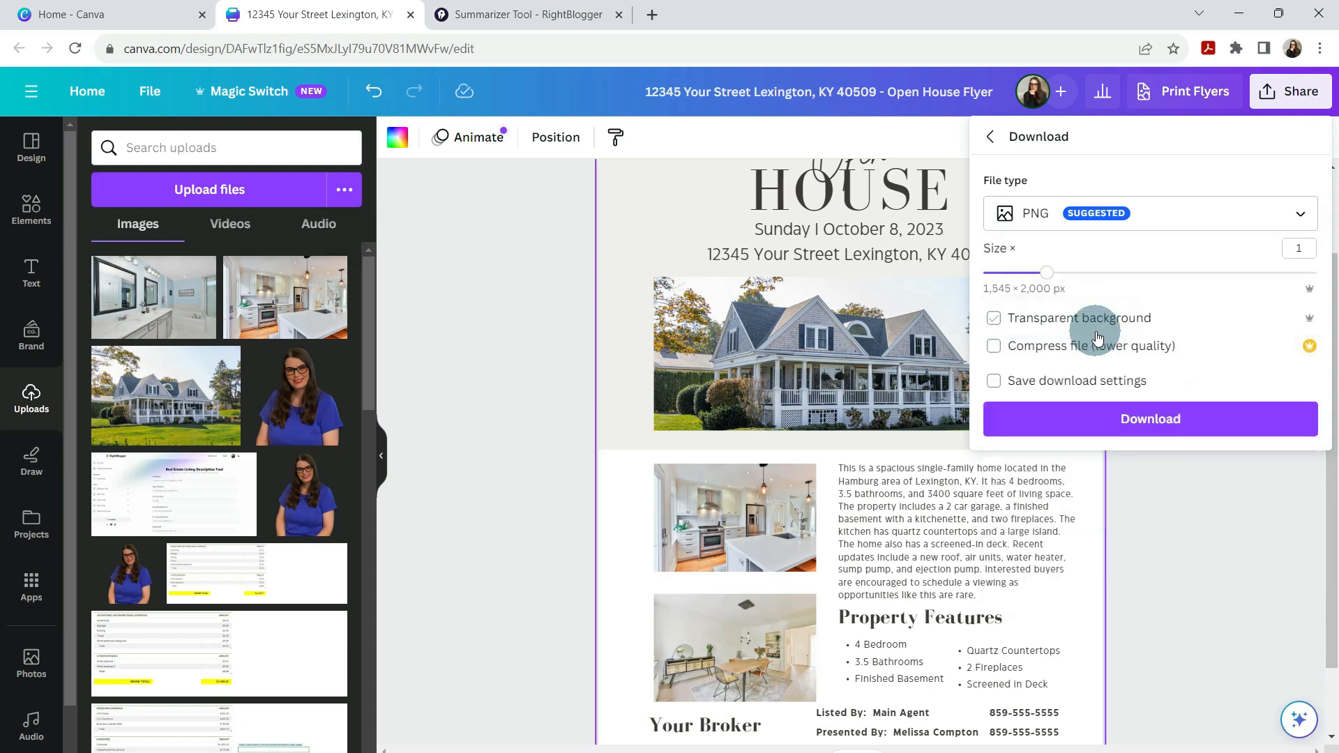
click(1083, 420)
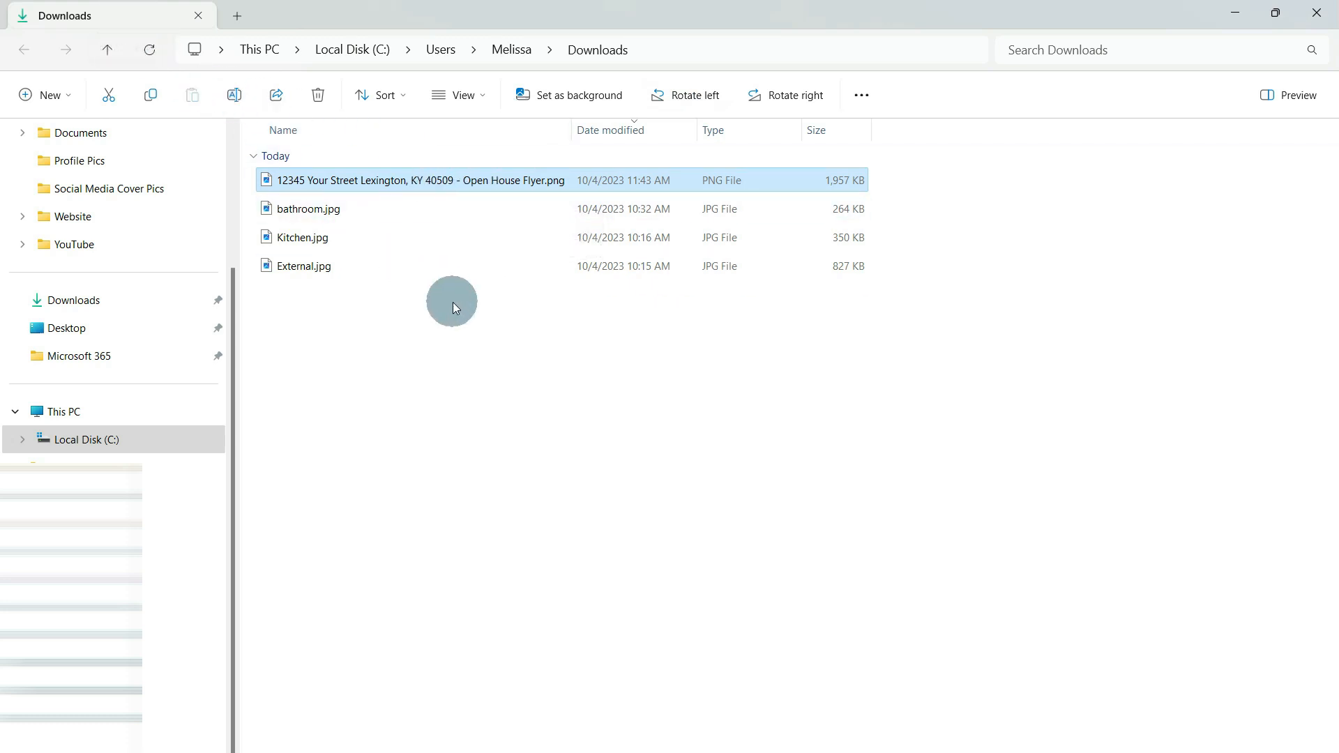
double_click(367, 182)
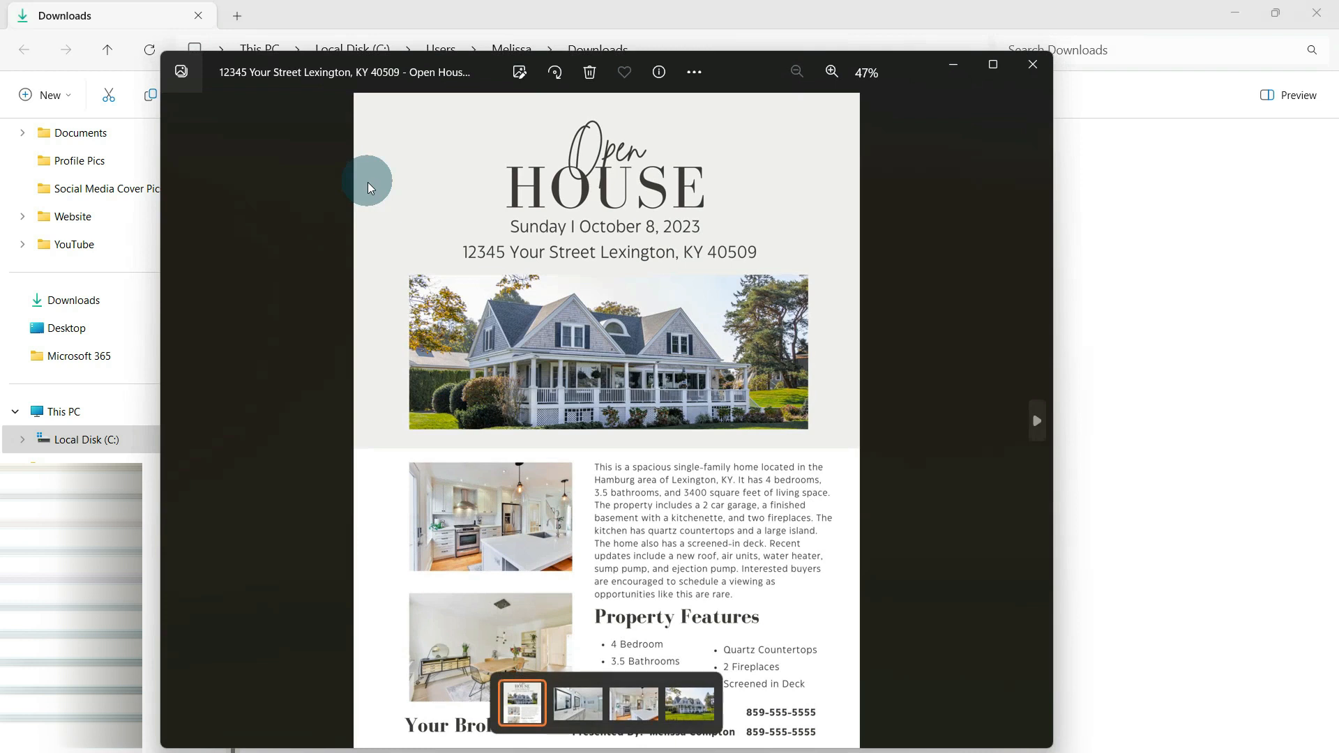